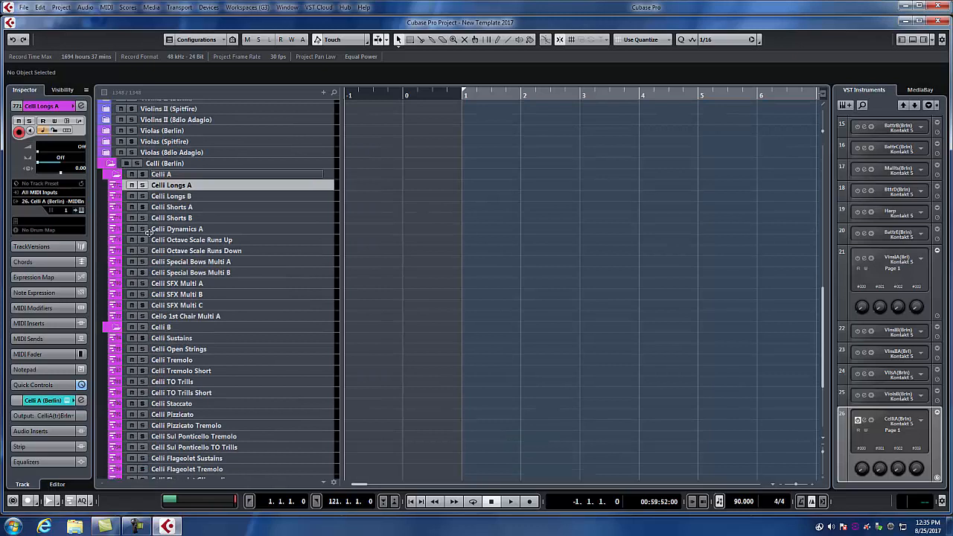
Step: Collapse the Celli (Berlin) and Keyboards folders and look through the track list and the VST instrument rack
left_click(117, 316)
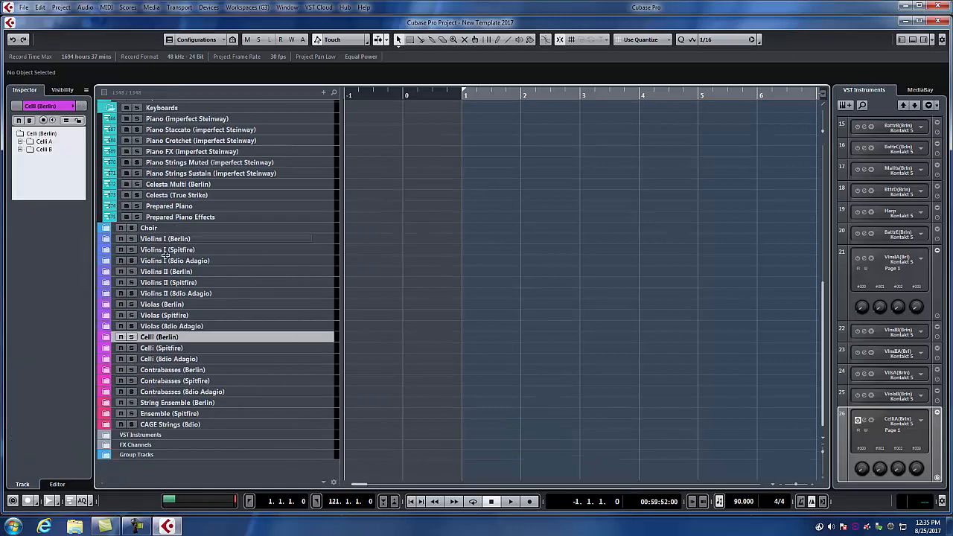
scroll(120, 309, "up", 10)
left_click(110, 465)
scroll(214, 268, "down", 8)
scroll(215, 269, "up", 8)
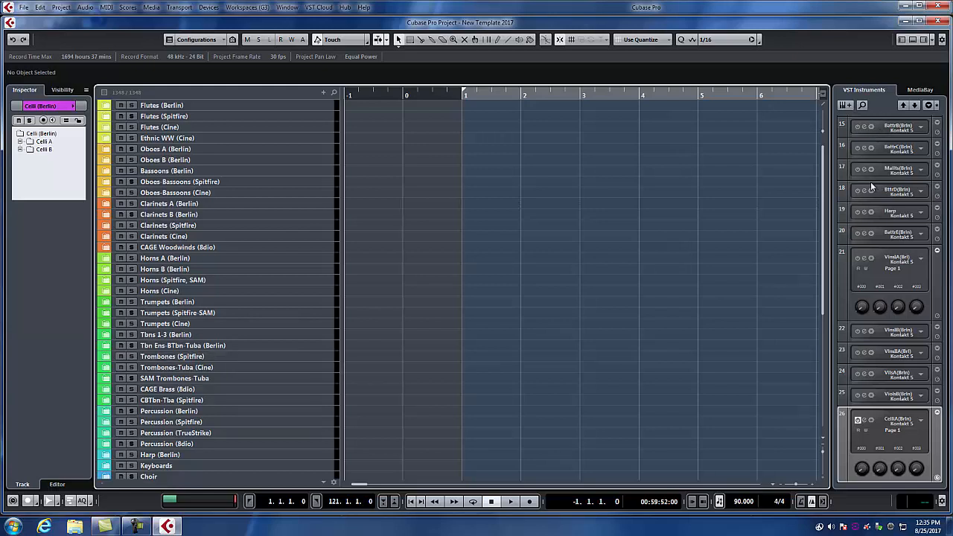
scroll(876, 189, "down", 10)
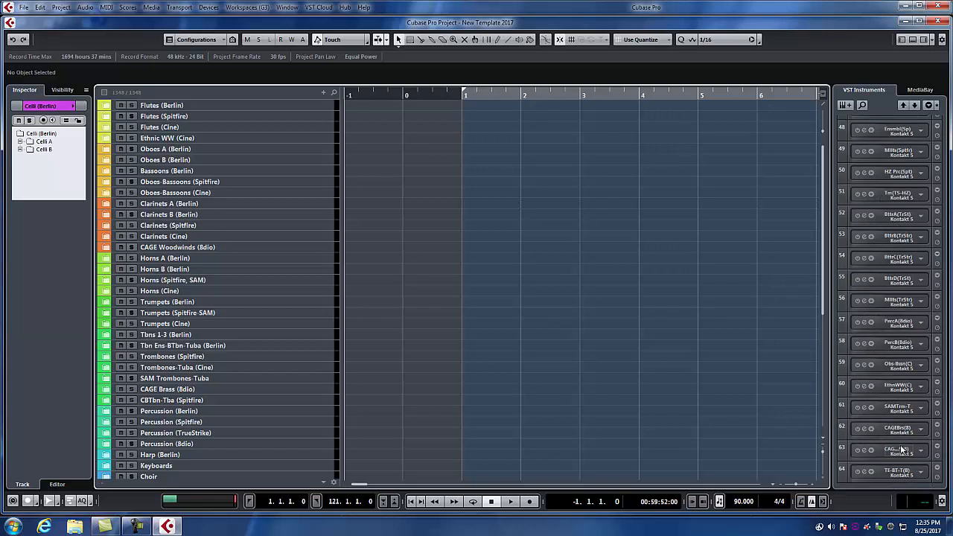
scroll(907, 344, "up", 15)
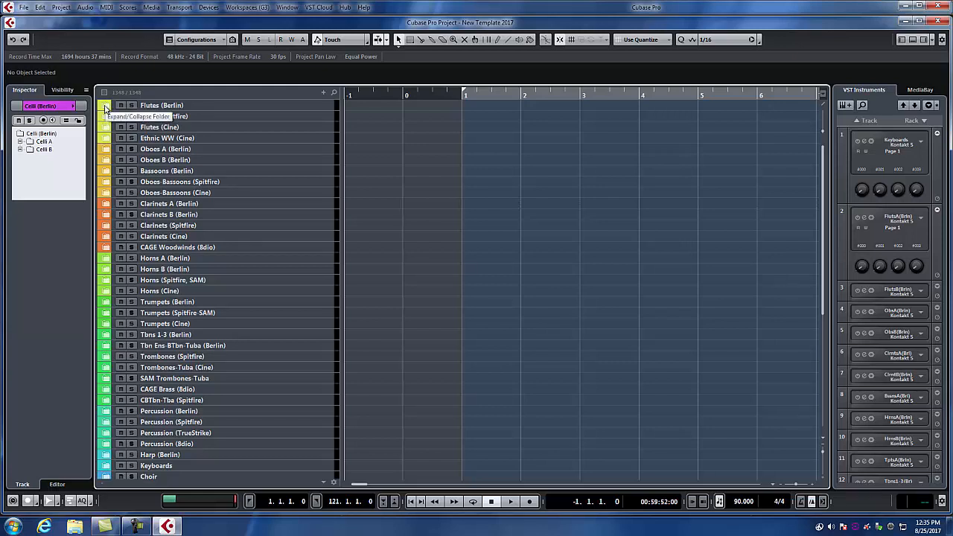
Step: Expand the Flutes (Berlin) folder and its Flutes A and Flutes B subfolders
left_click(106, 108)
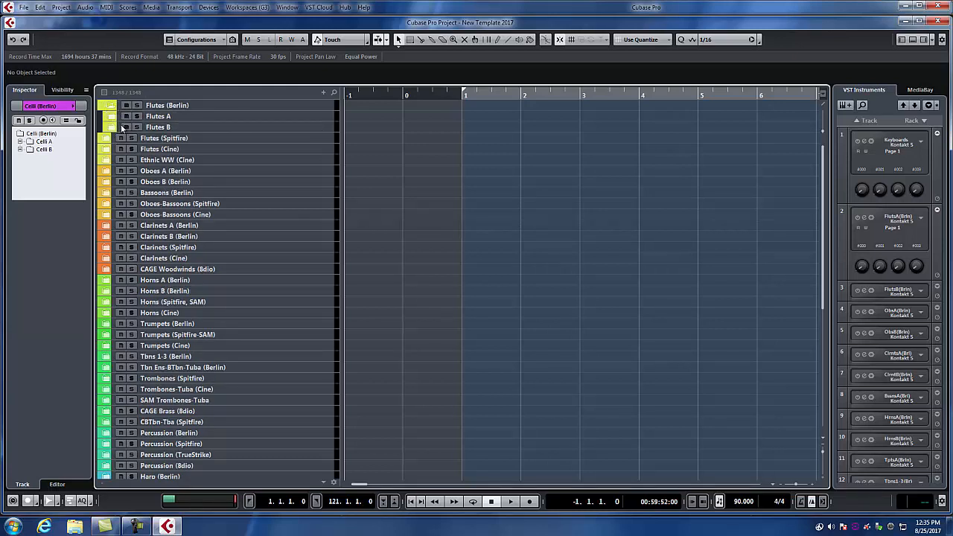
left_click(111, 127)
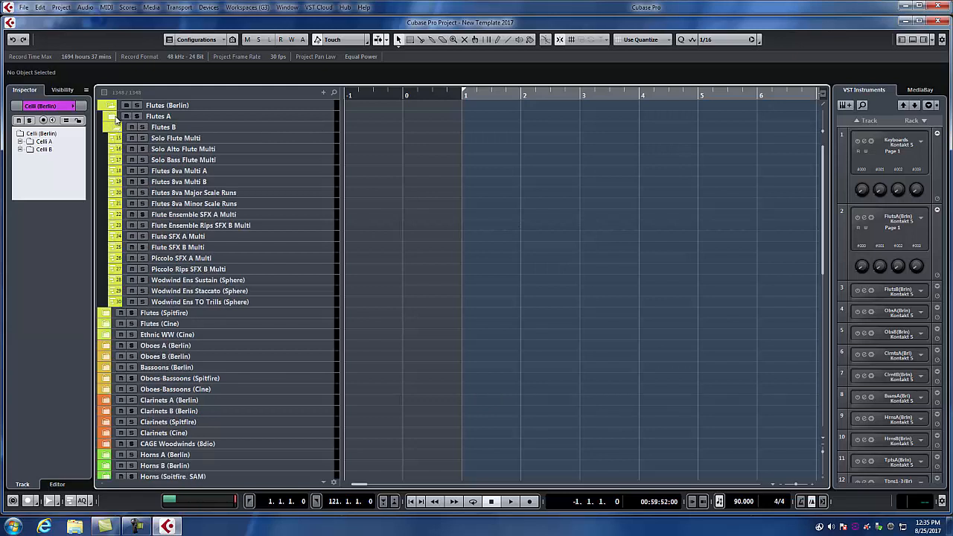
left_click(112, 116)
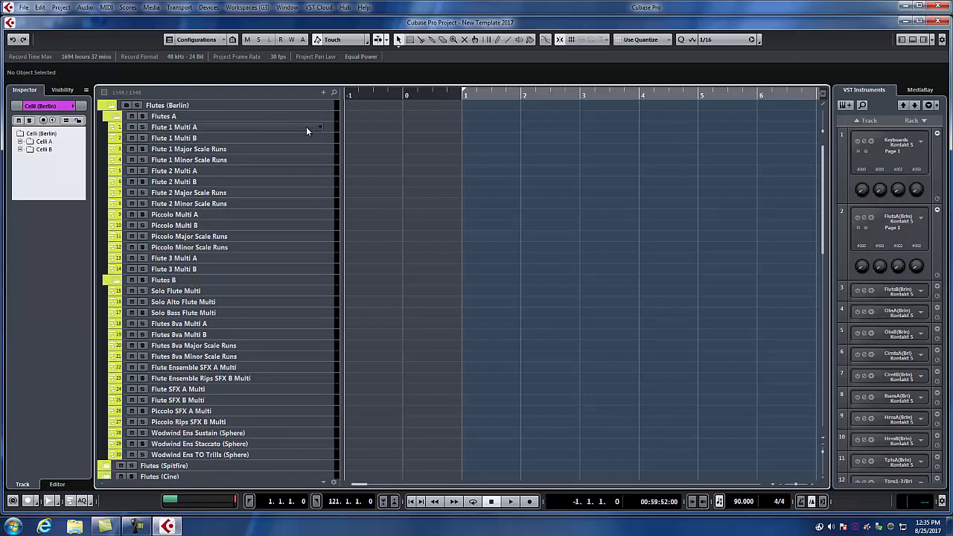
Step: Select Flute 1 Multi A, Flute 1 Multi B and Flute 3 Multi B in turn to inspect their MIDI output and channel
left_click(310, 127)
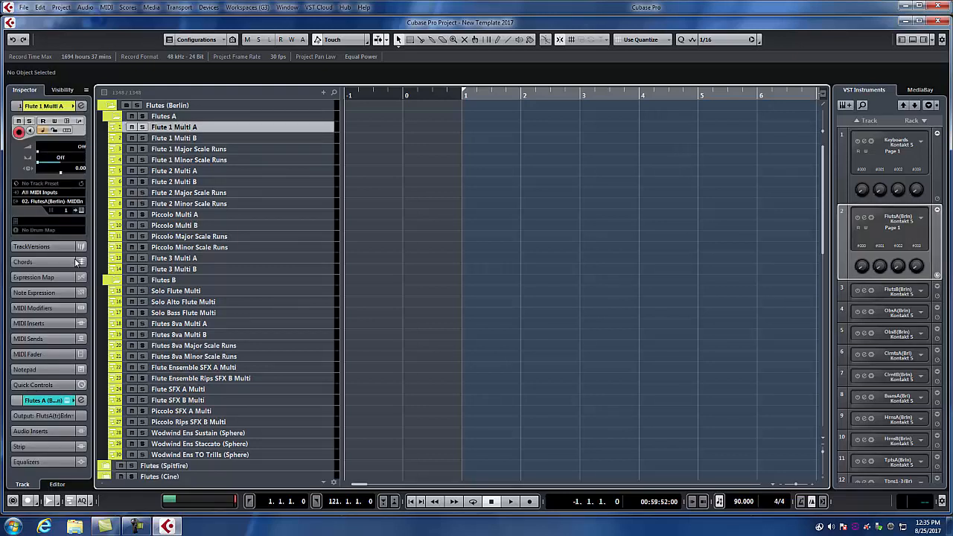
left_click(325, 138)
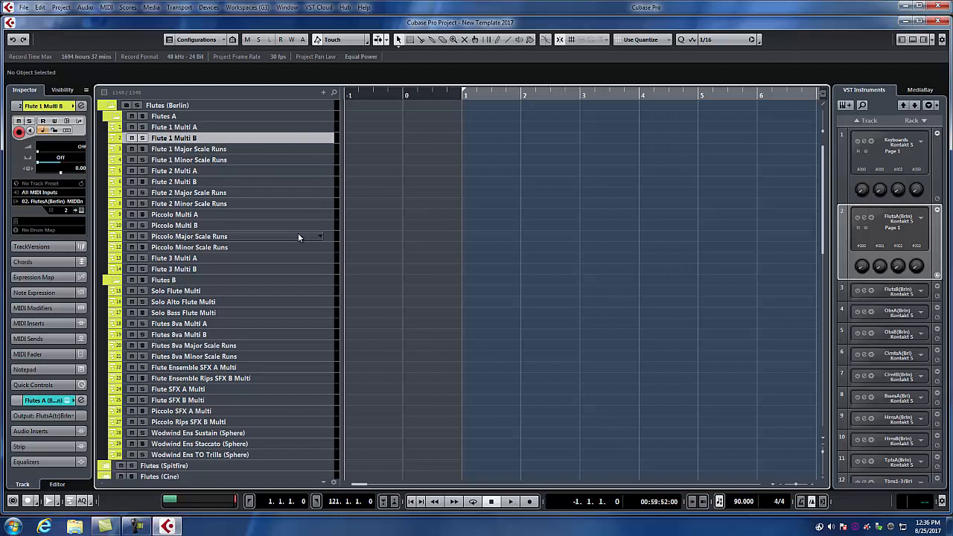
left_click(326, 270)
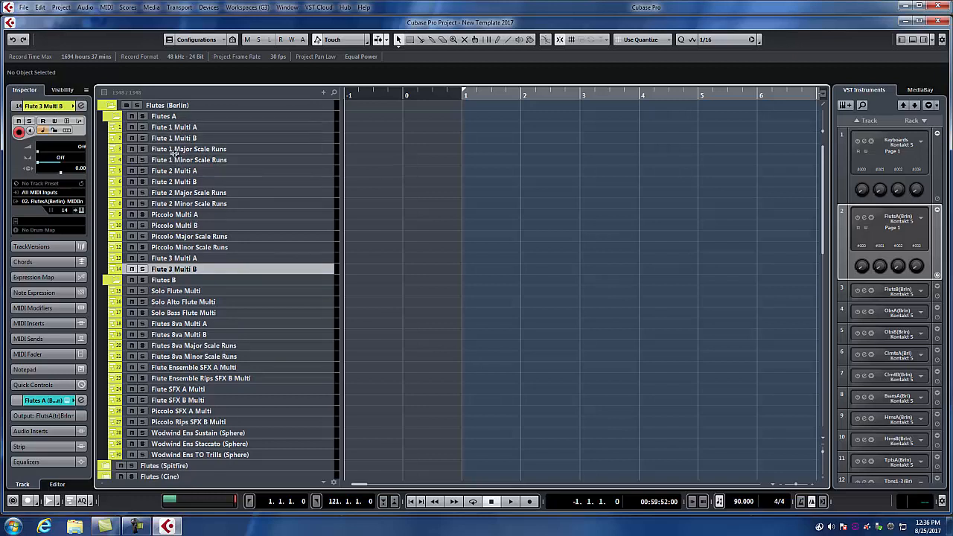
Step: Collapse the Flutes A and Flutes B subfolders and the Flutes (Berlin) folder
left_click(119, 118)
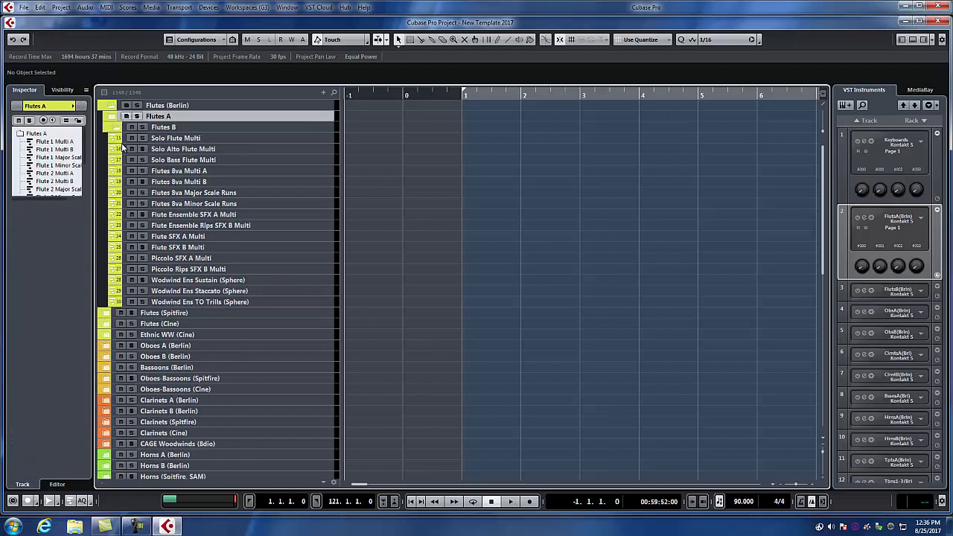
left_click(118, 132)
left_click(111, 108)
Step: Expand the Flutes (Spitfire) and Flutes (Cine) folders one after the other to view their tracks, collapsing each again
left_click(110, 117)
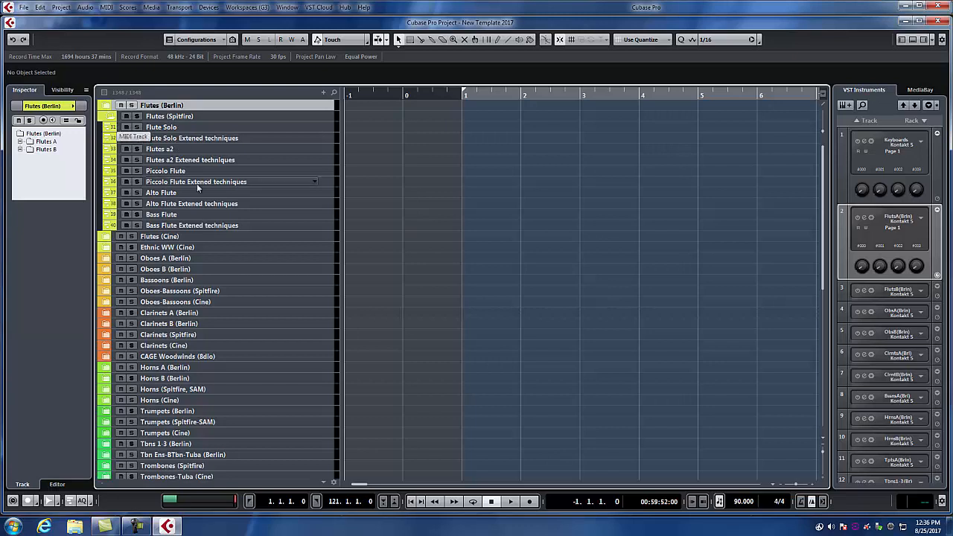
left_click(110, 119)
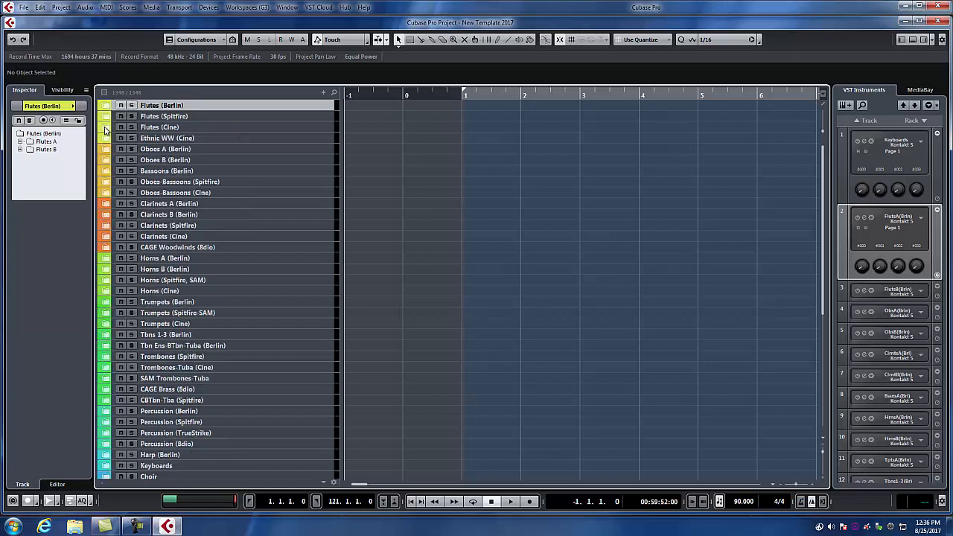
left_click(108, 128)
left_click(108, 129)
Step: View the tracks inside the Oboes A, Oboes B and Bassoons (Berlin) folders, collapsing each folder again
left_click(108, 150)
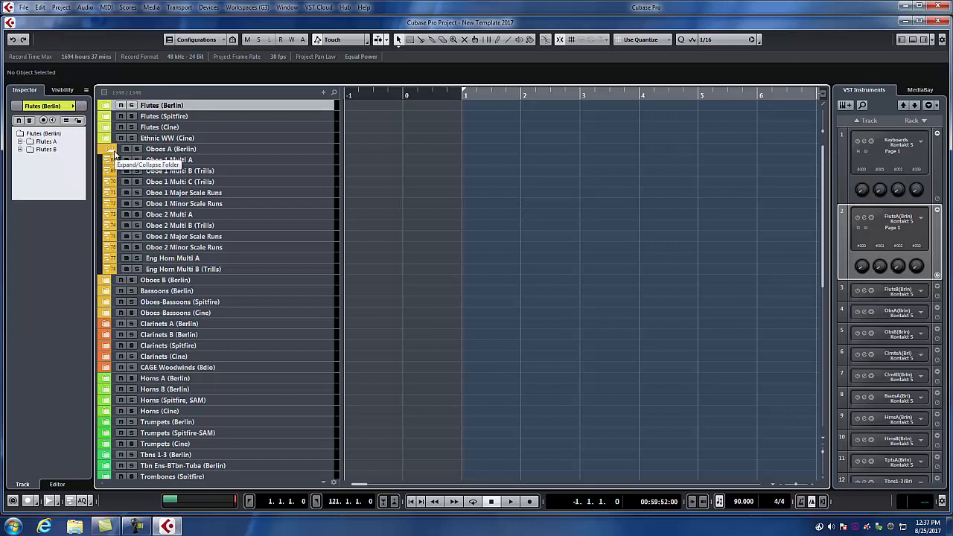
left_click(108, 149)
left_click(108, 160)
left_click(108, 161)
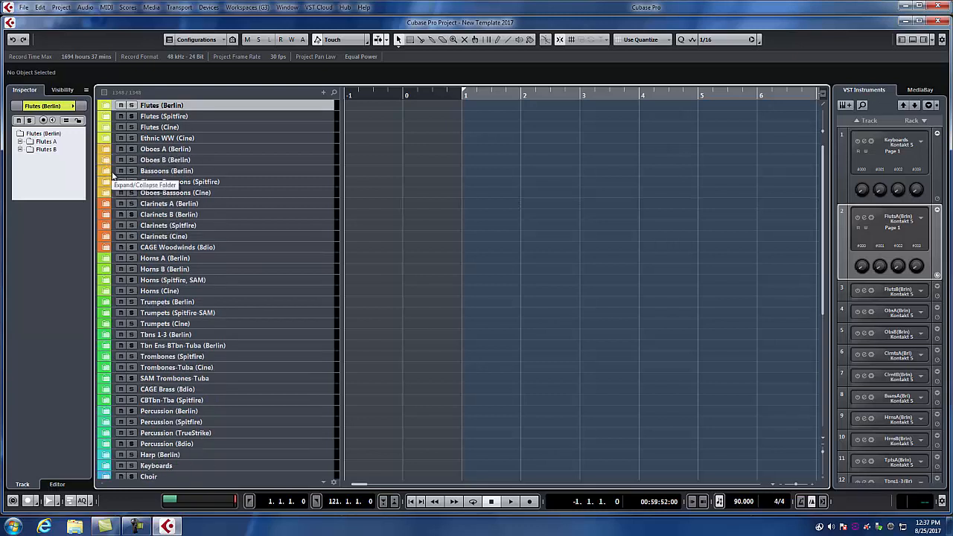
left_click(108, 172)
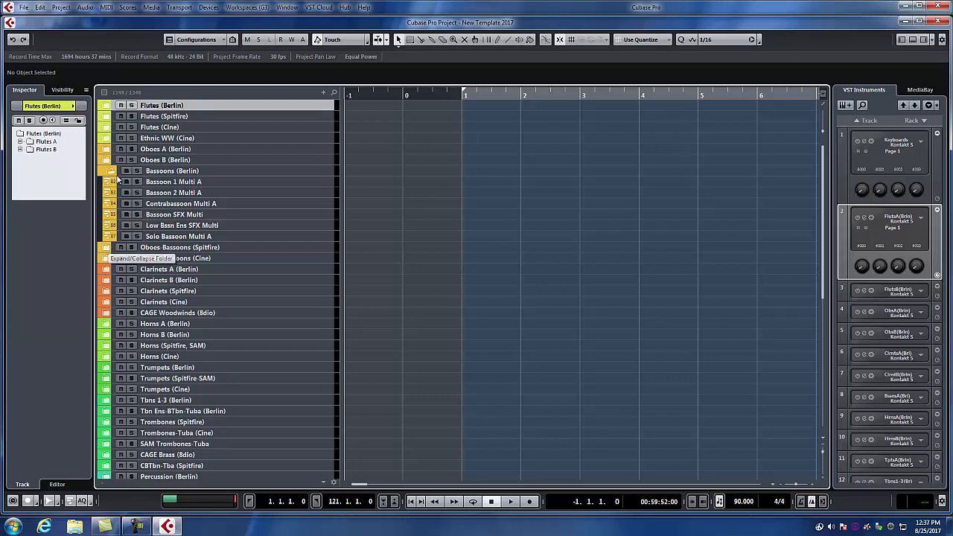
left_click(112, 172)
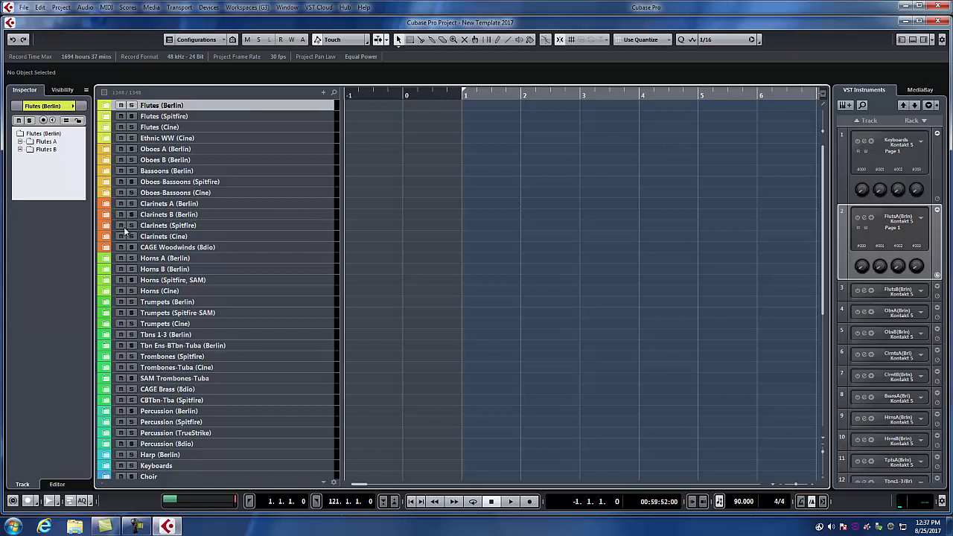
Step: View the tracks inside the Clarinets A (Berlin) and Clarinets B (Berlin) folders, collapsing each again
left_click(106, 203)
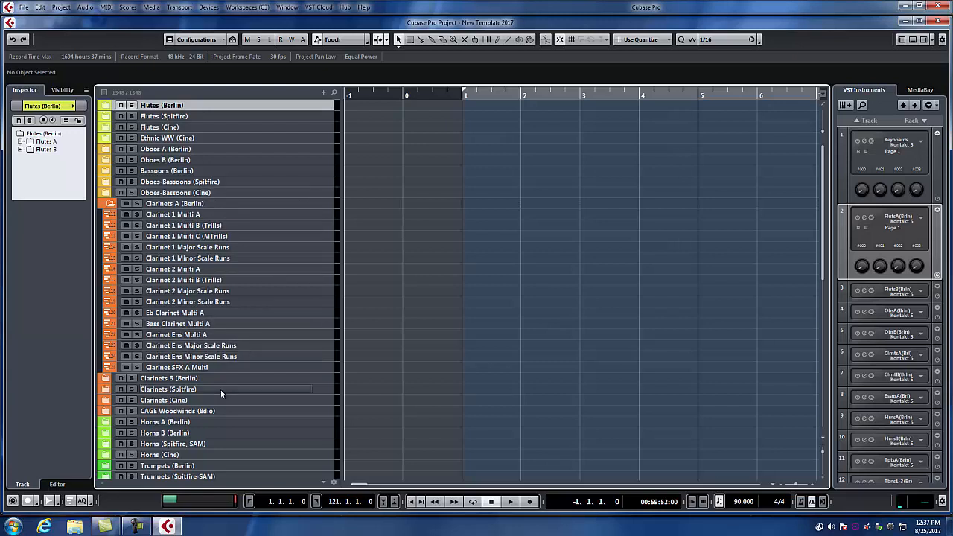
left_click(113, 205)
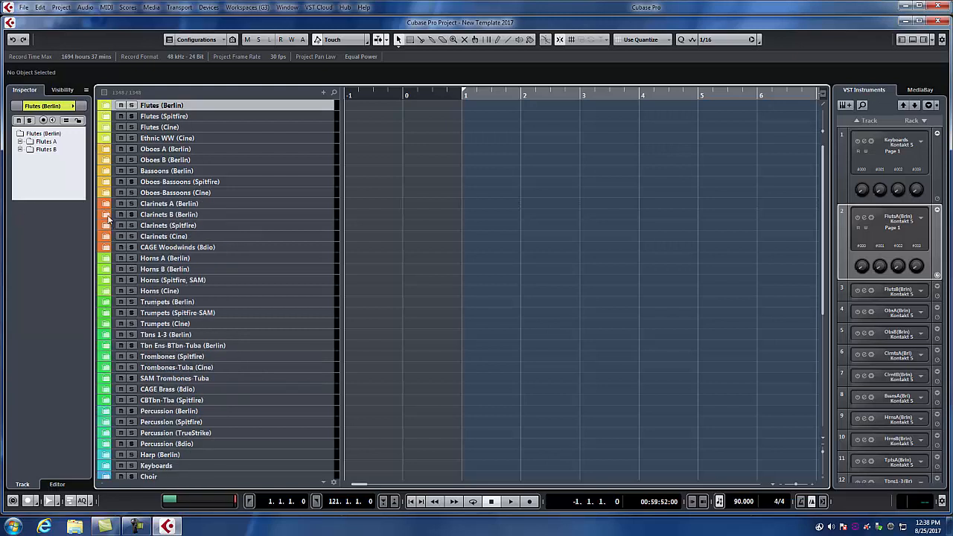
left_click(107, 215)
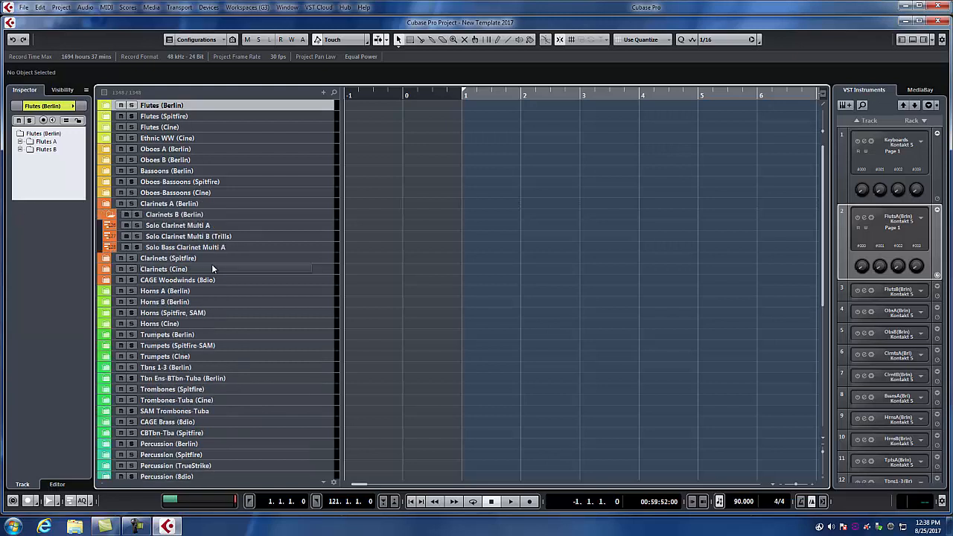
left_click(110, 216)
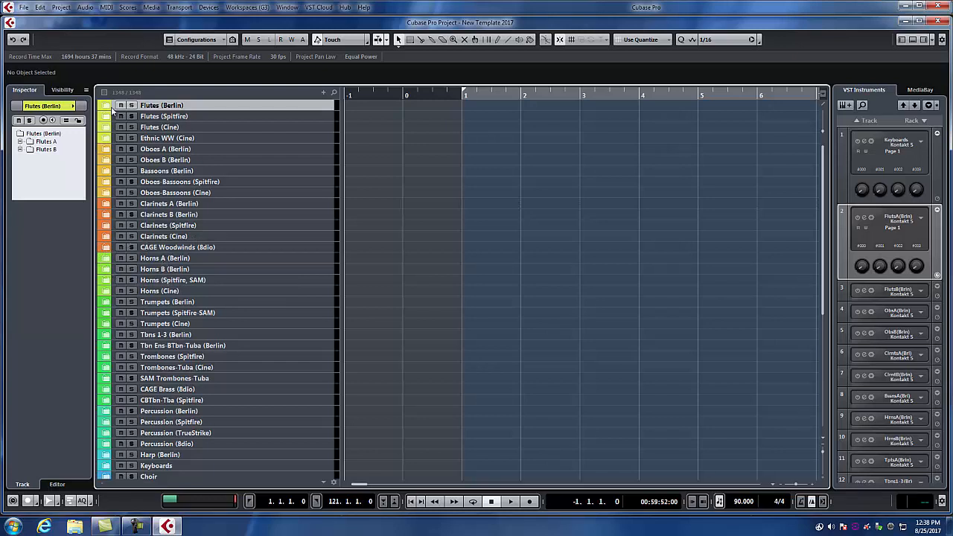
Step: View the tracks inside the Horns A (Berlin) and Trumpets (Berlin) folders, collapsing each again
left_click(107, 259)
left_click(106, 259)
left_click(106, 303)
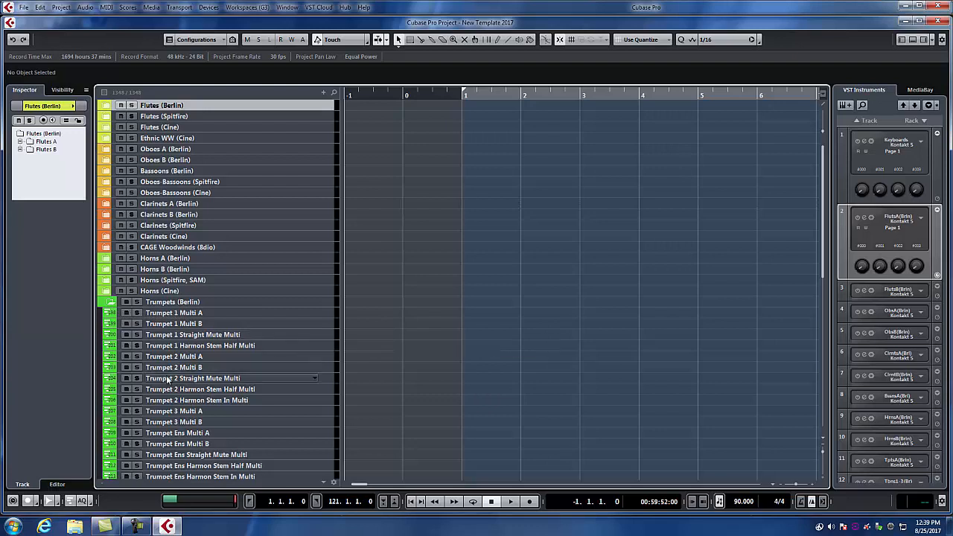
left_click(111, 303)
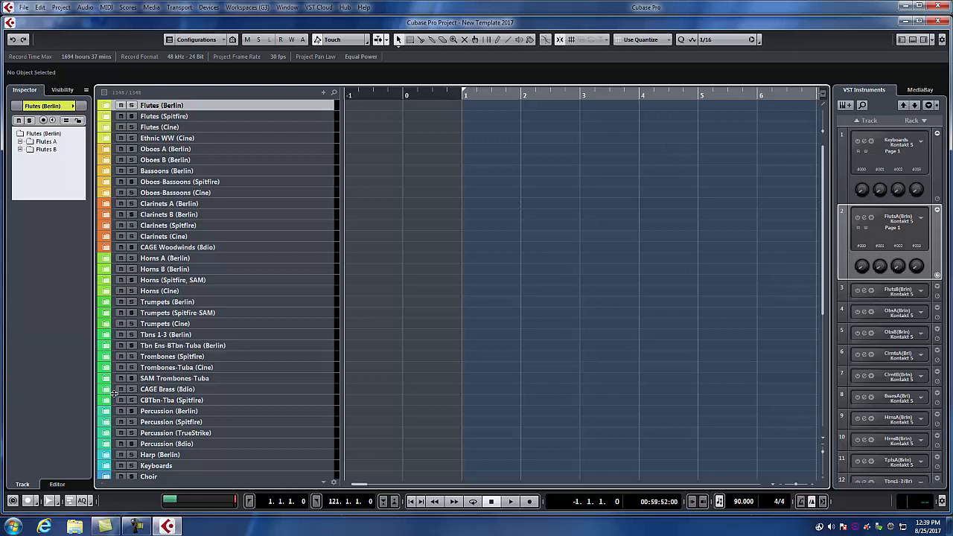
Step: Expand the Percussion (Berlin) folder and view the tracks in its Timpani and Mallets subfolders, collapsing both again
scroll(121, 403, "down", 7)
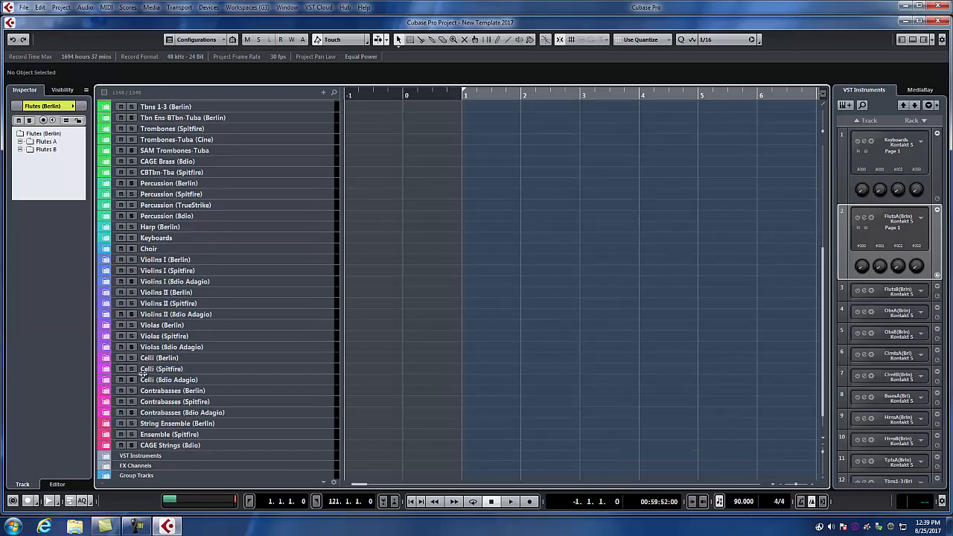
left_click(106, 183)
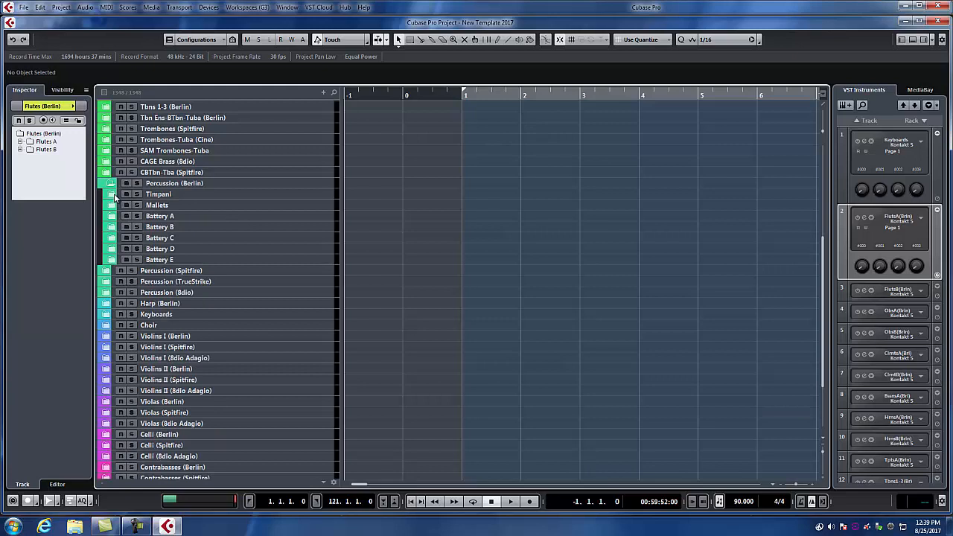
left_click(112, 194)
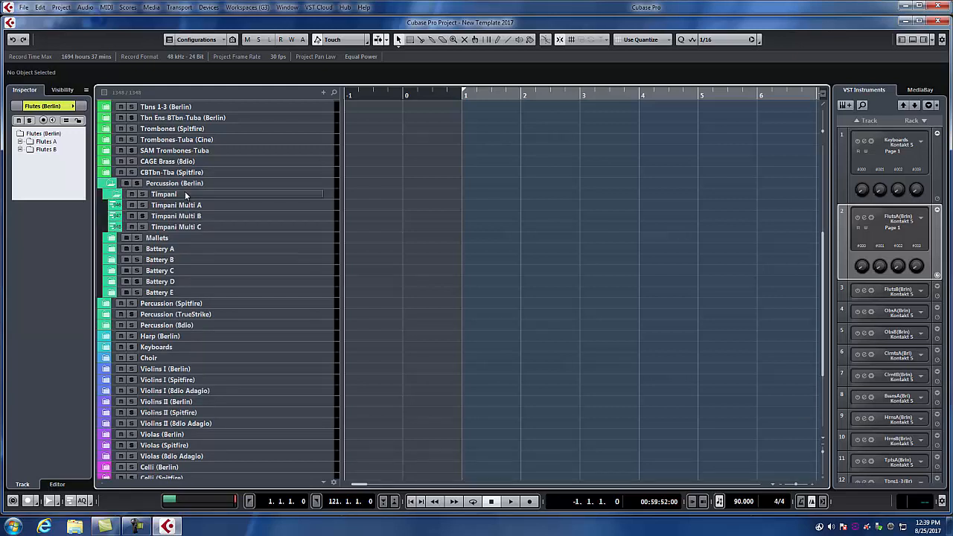
left_click(113, 195)
left_click(113, 205)
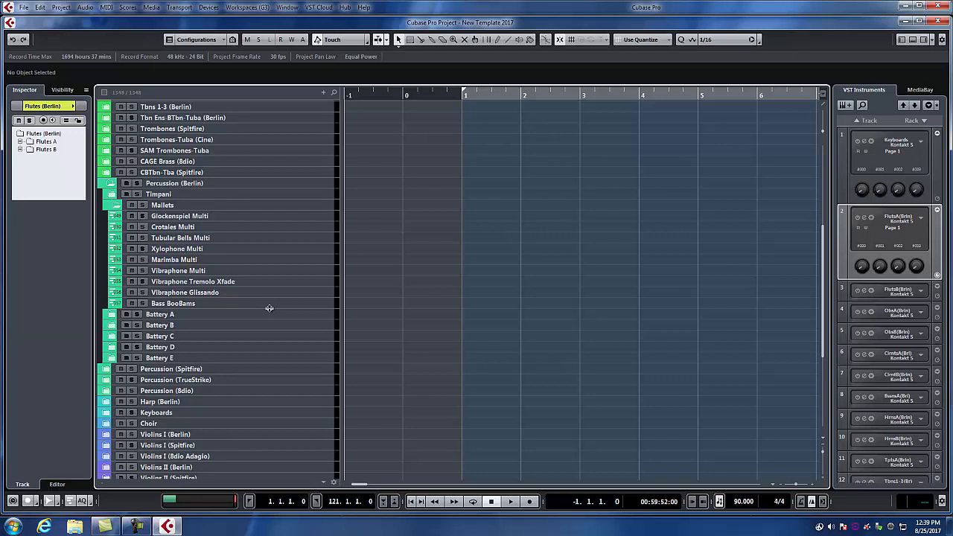
left_click(117, 207)
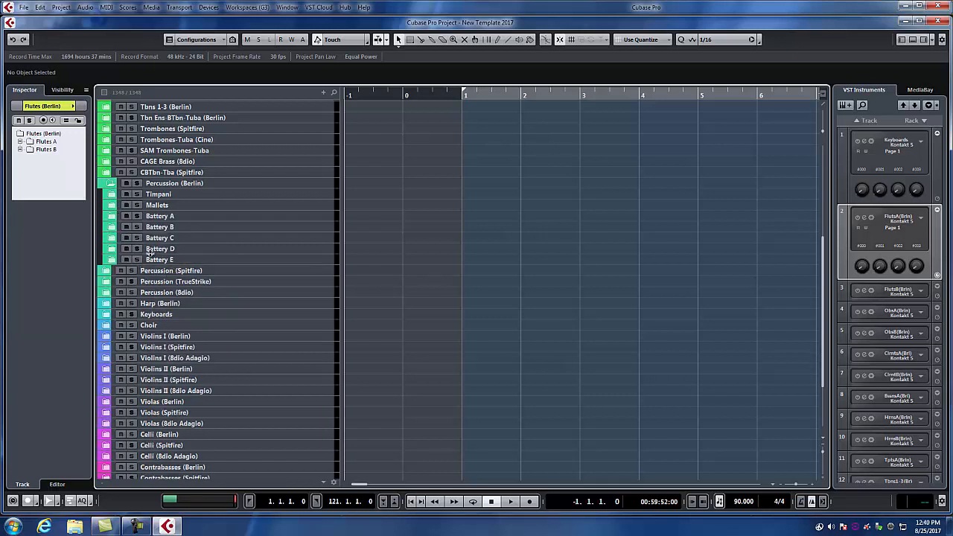
Step: Expand the Battery A, B, C, D and E subfolders of Percussion (Berlin)
left_click(112, 218)
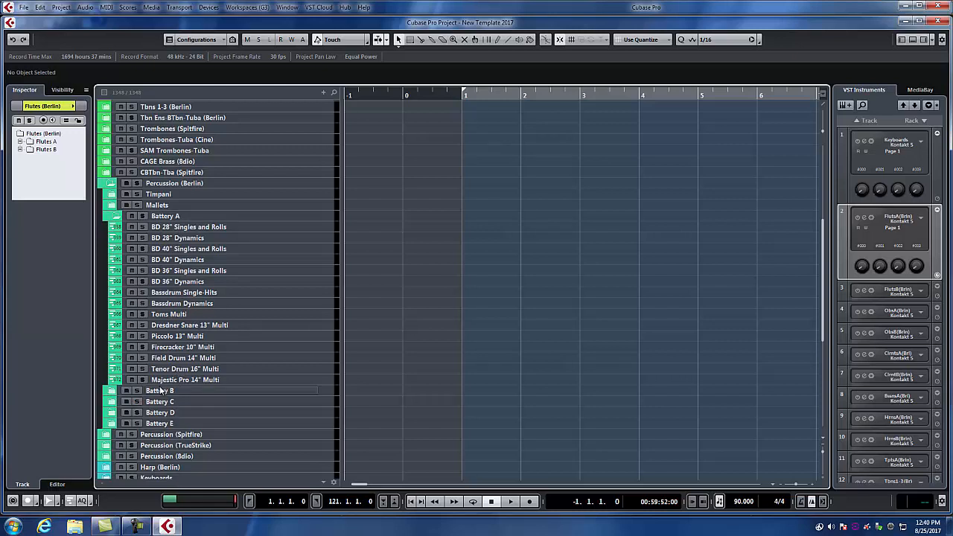
left_click(111, 423)
left_click(112, 412)
left_click(113, 403)
left_click(112, 391)
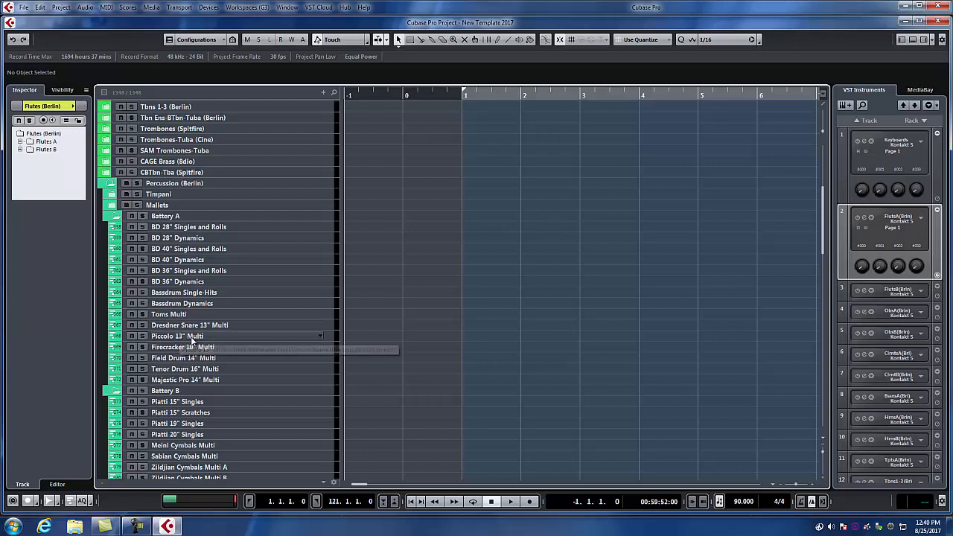
Step: Review the percussion tracks in Battery A through Battery E, collapsing each subfolder in turn
left_click(116, 215)
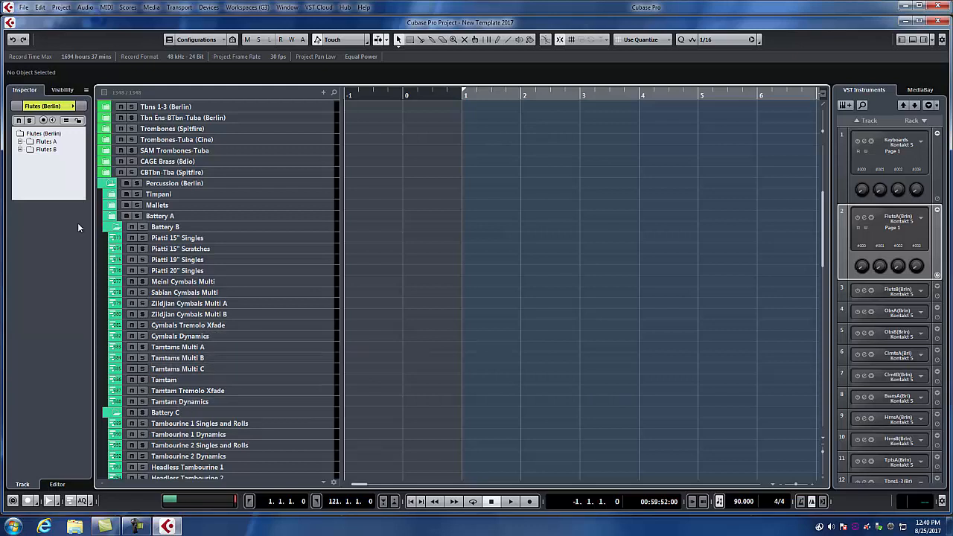
left_click(116, 227)
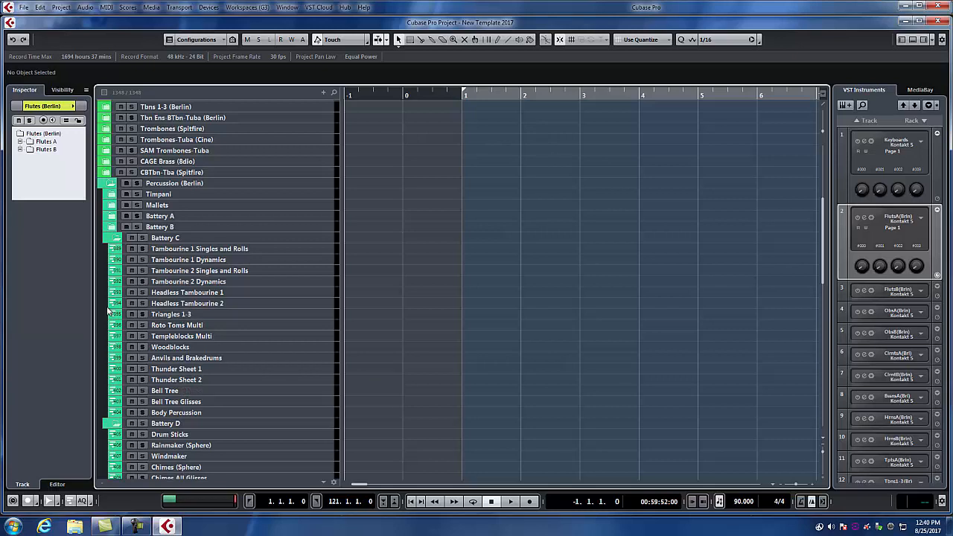
left_click(115, 238)
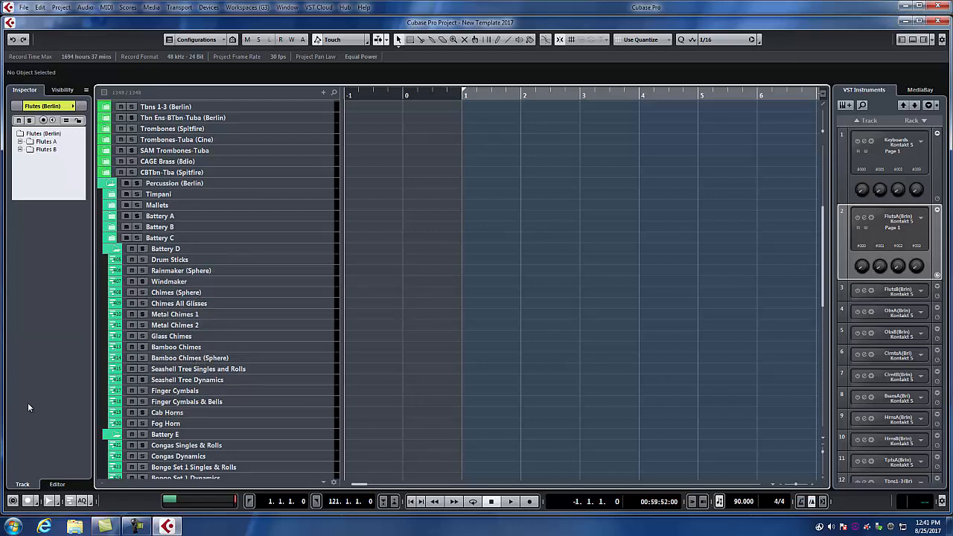
left_click(114, 250)
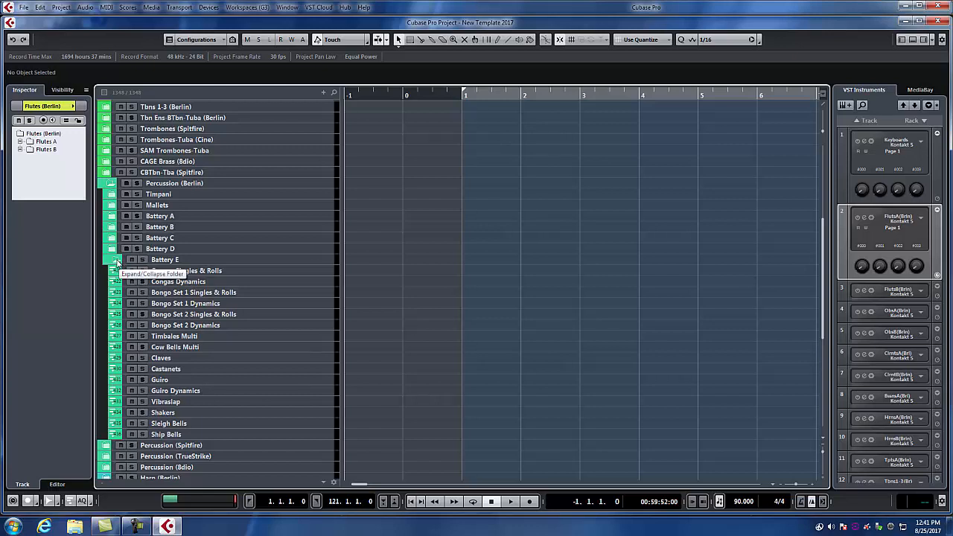
left_click(116, 262)
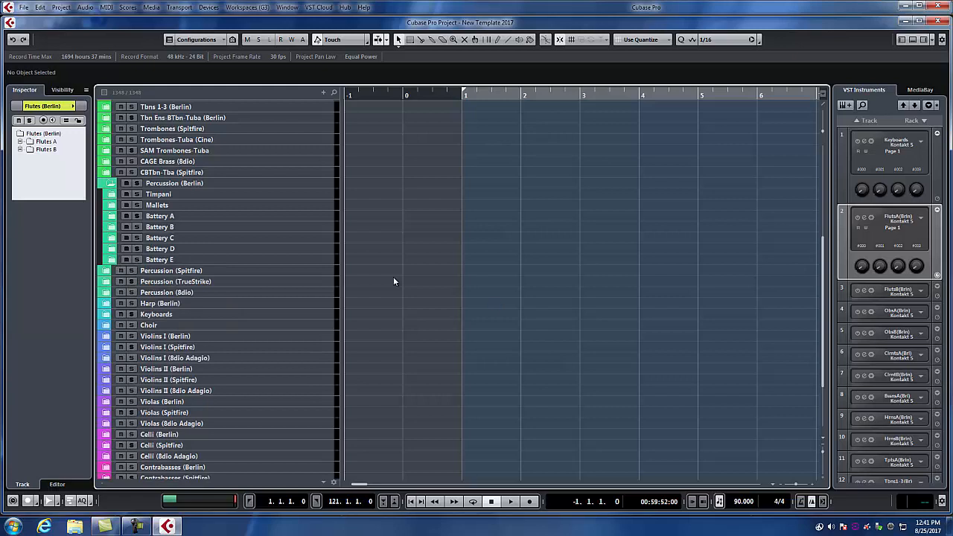
Step: Collapse Percussion (Berlin) and view the tracks in the Harp (Berlin) and Keyboards folders, collapsing each again
left_click(111, 183)
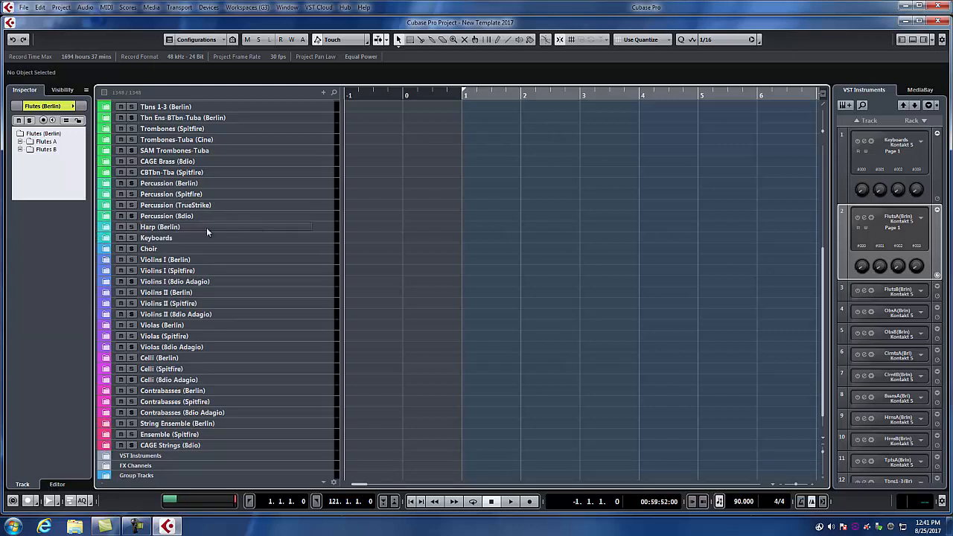
left_click(109, 228)
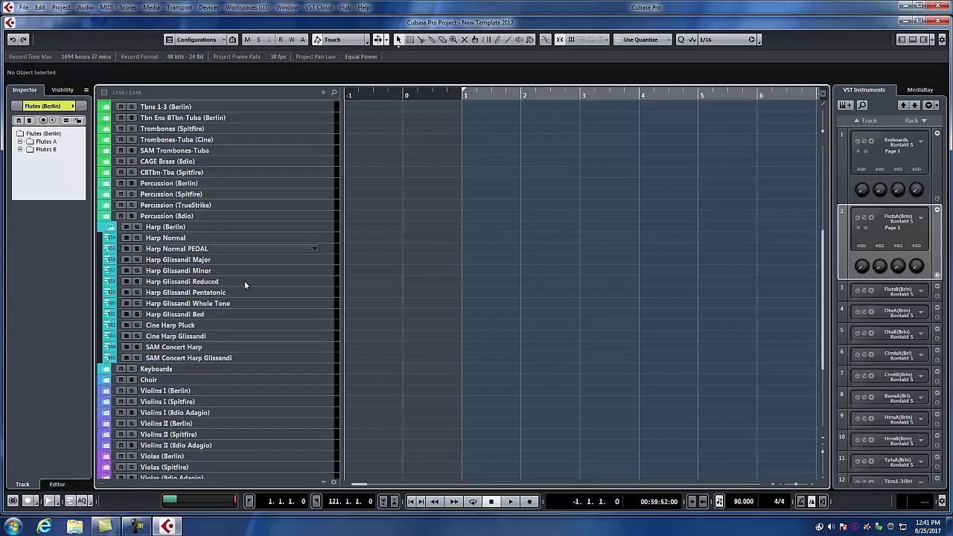
left_click(111, 229)
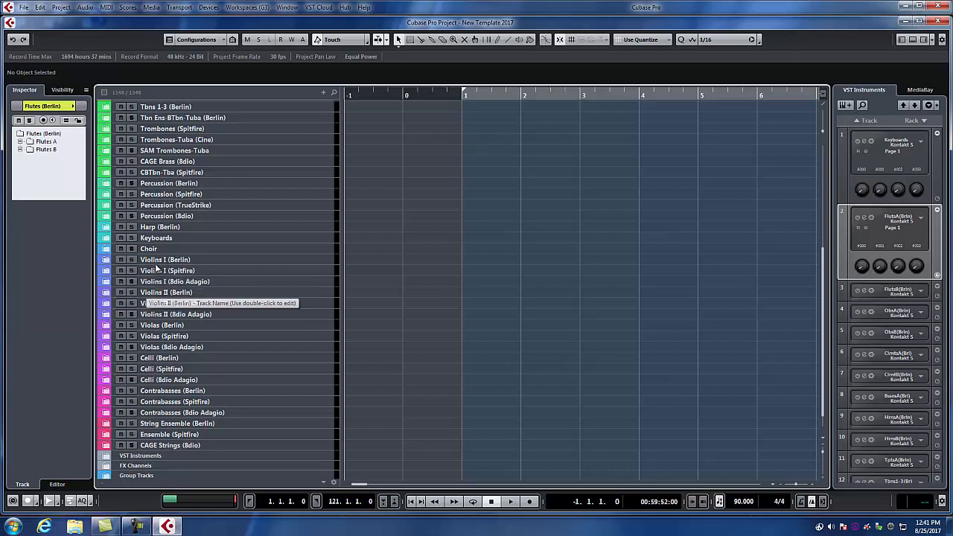
left_click(110, 239)
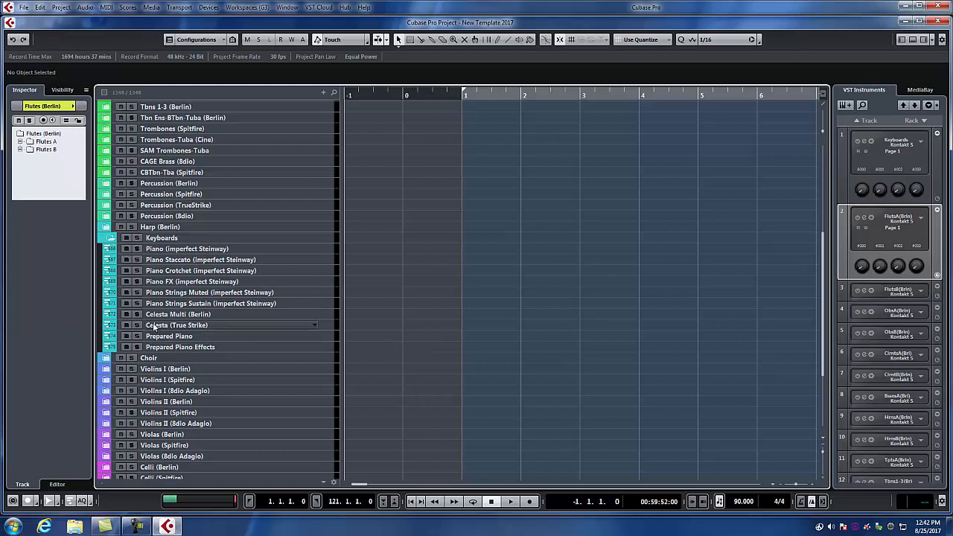
left_click(111, 239)
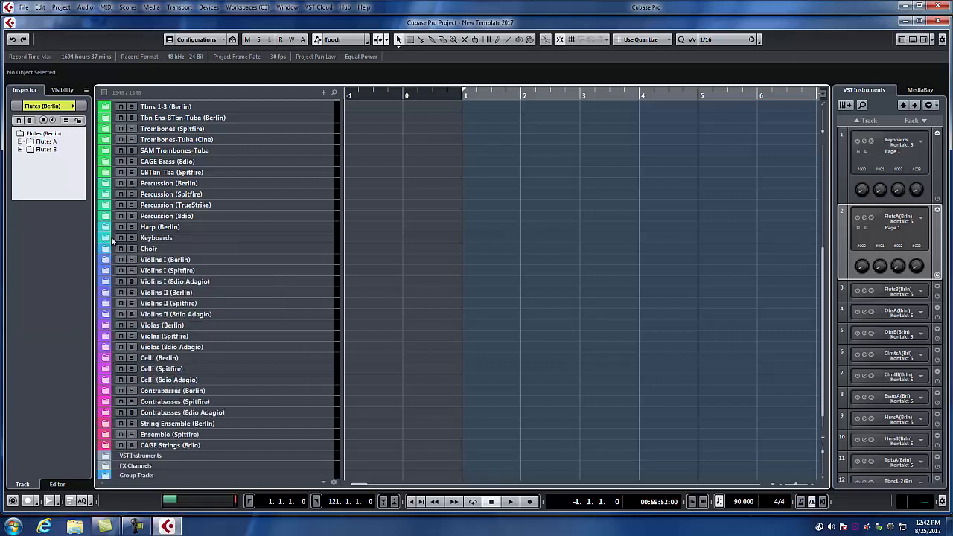
Step: View the tracks in the VOXOS and Requiem subfolders of the Choir folder, collapsing the subfolders and Choir again
left_click(108, 249)
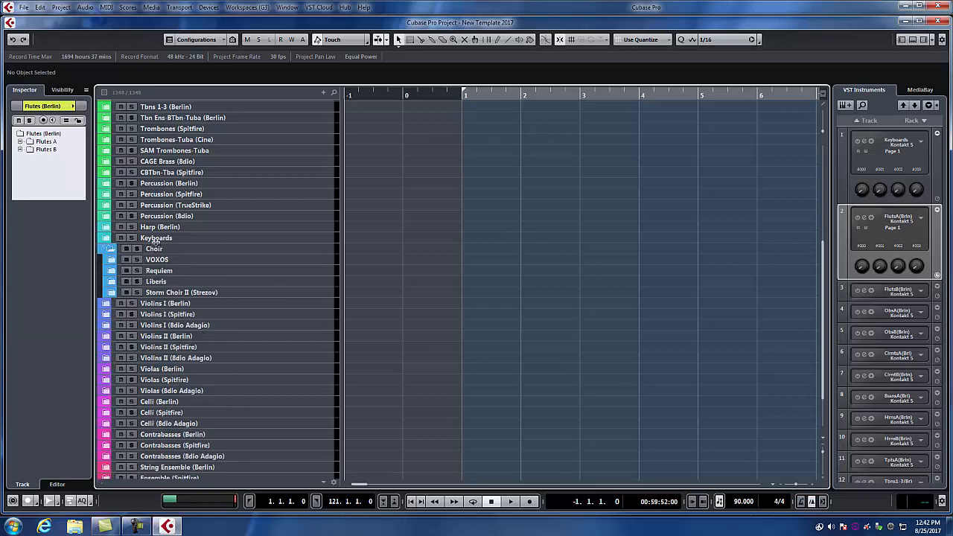
left_click(112, 262)
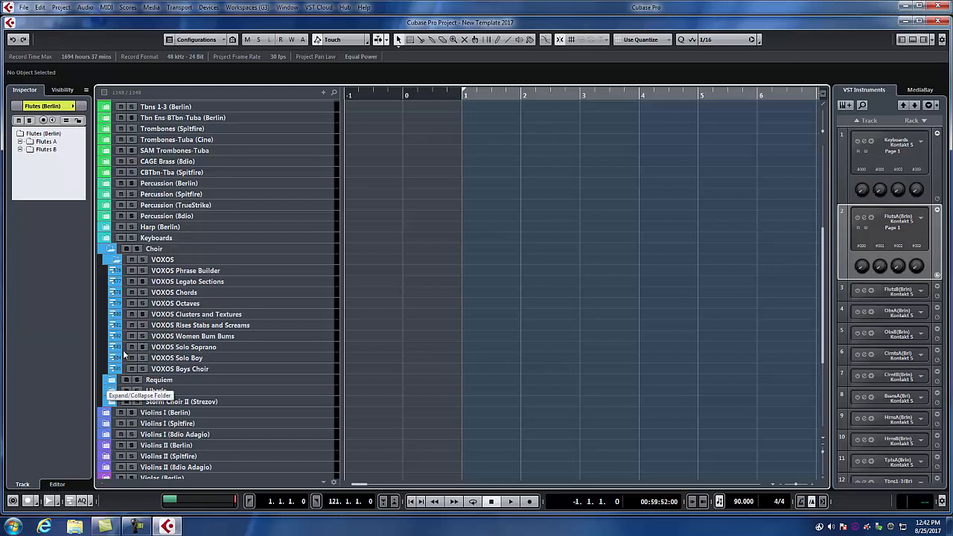
left_click(116, 261)
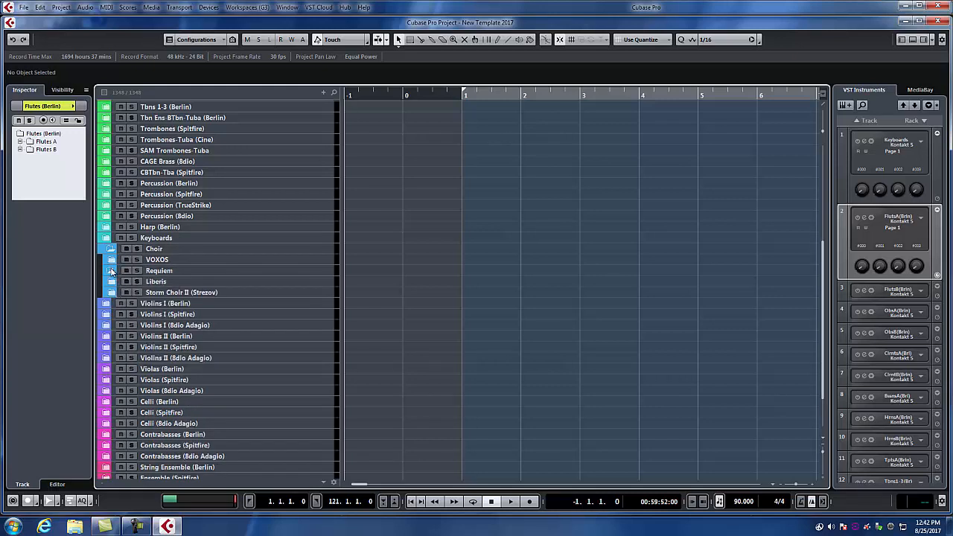
left_click(112, 271)
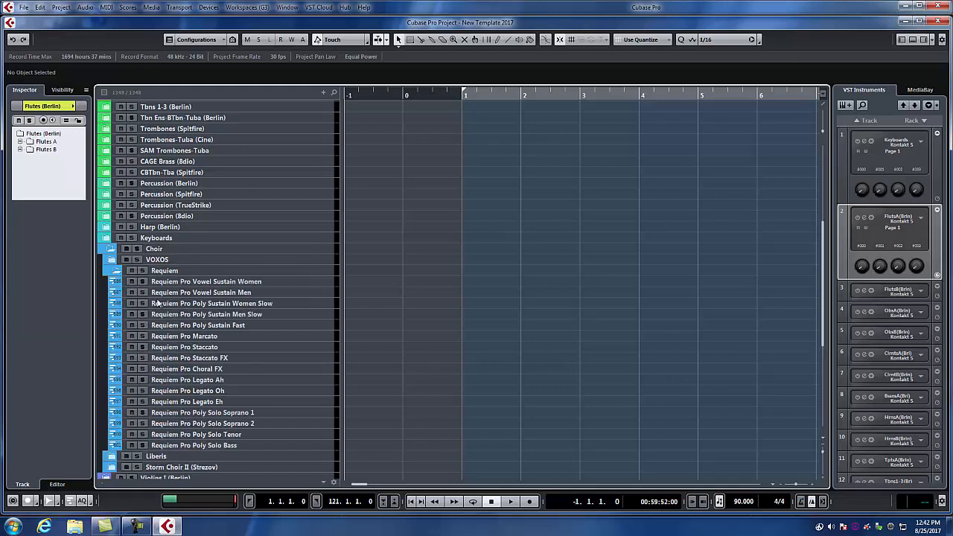
left_click(114, 271)
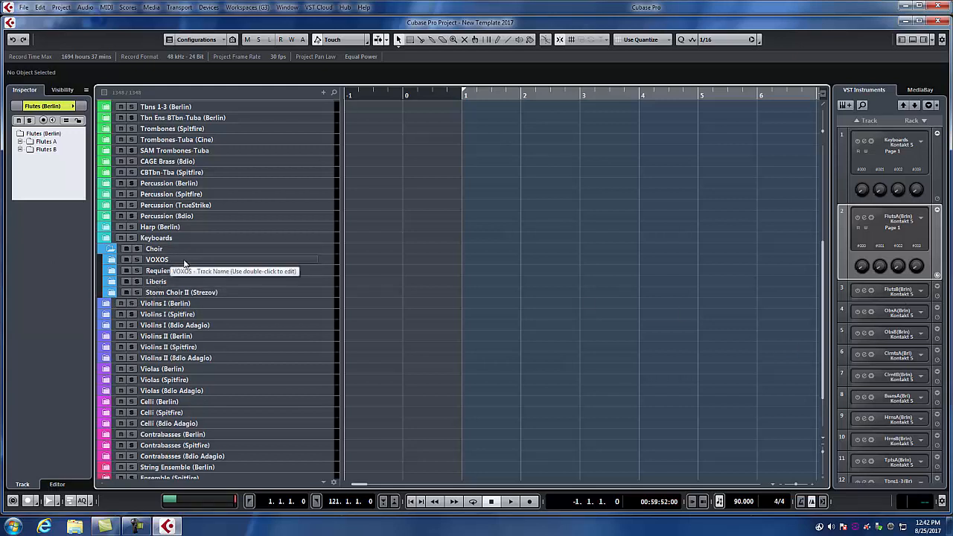
left_click(110, 249)
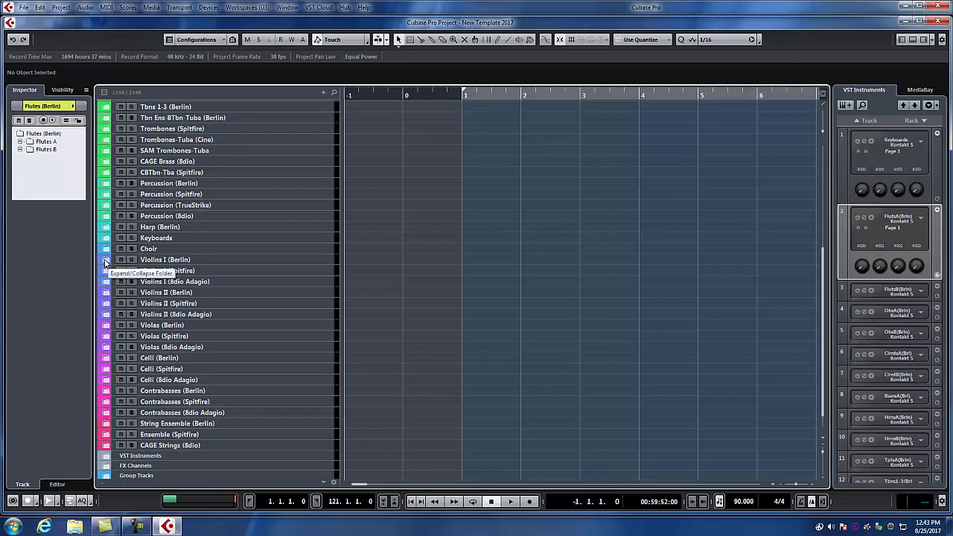
Step: Review the tracks in the Violins I A and Violins I B subfolders of Violins I (Berlin), collapsing all three folders again
left_click(105, 261)
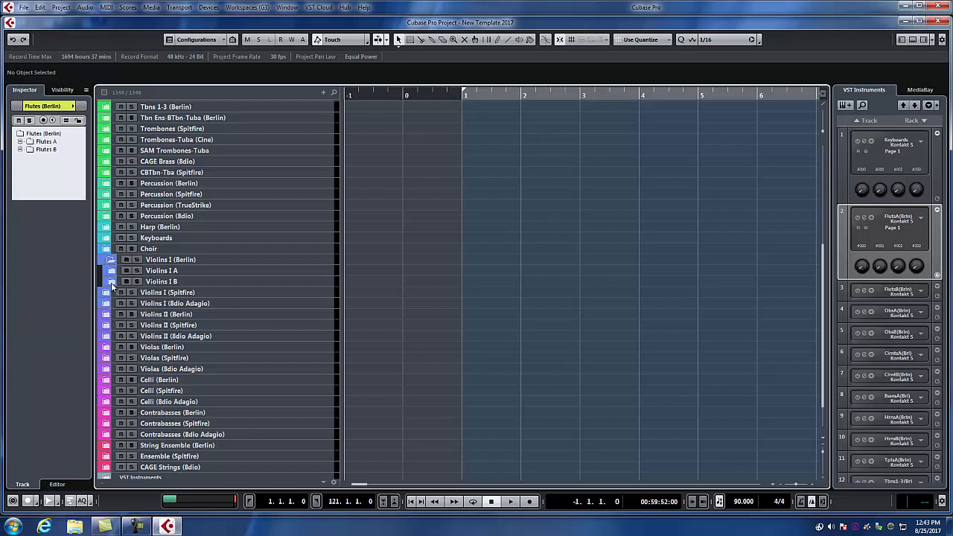
left_click(112, 280)
left_click(111, 273)
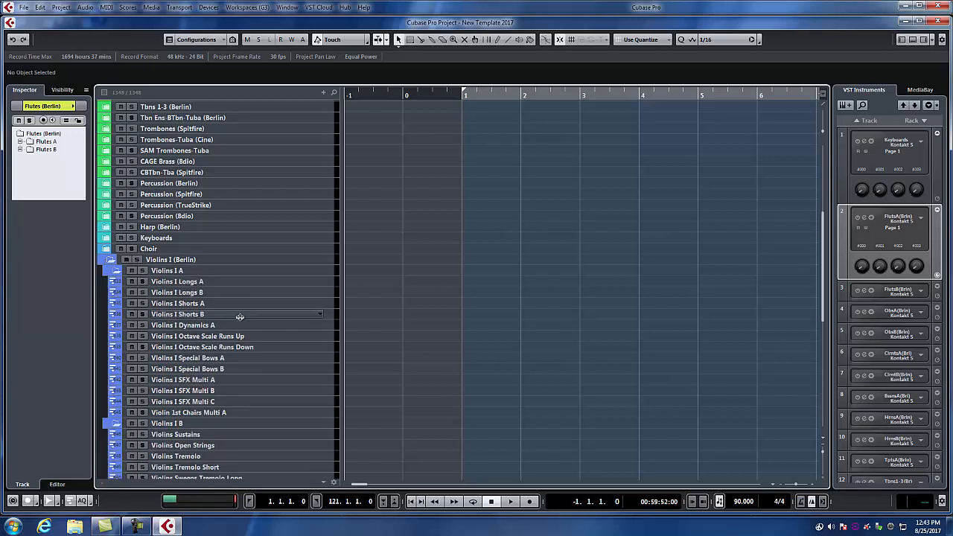
scroll(224, 290, "down", 4)
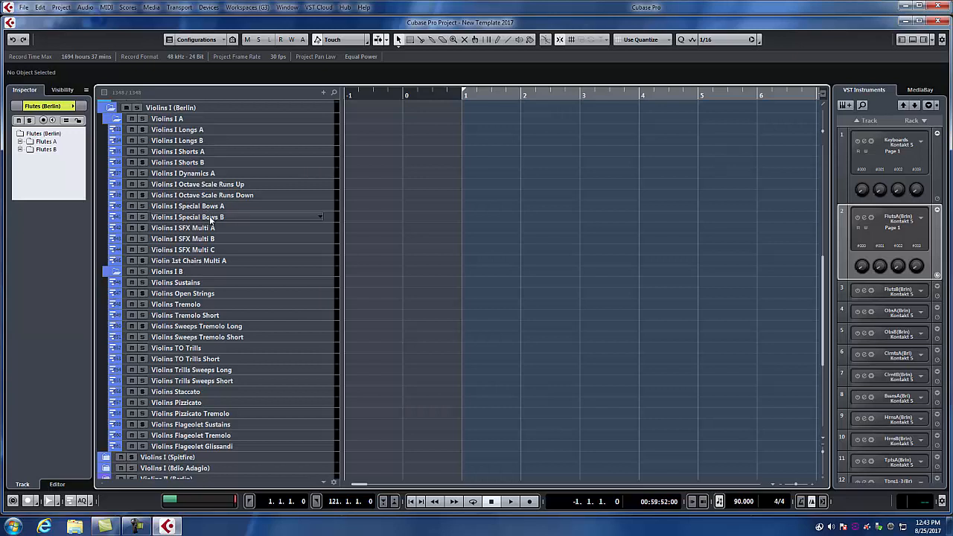
left_click(117, 119)
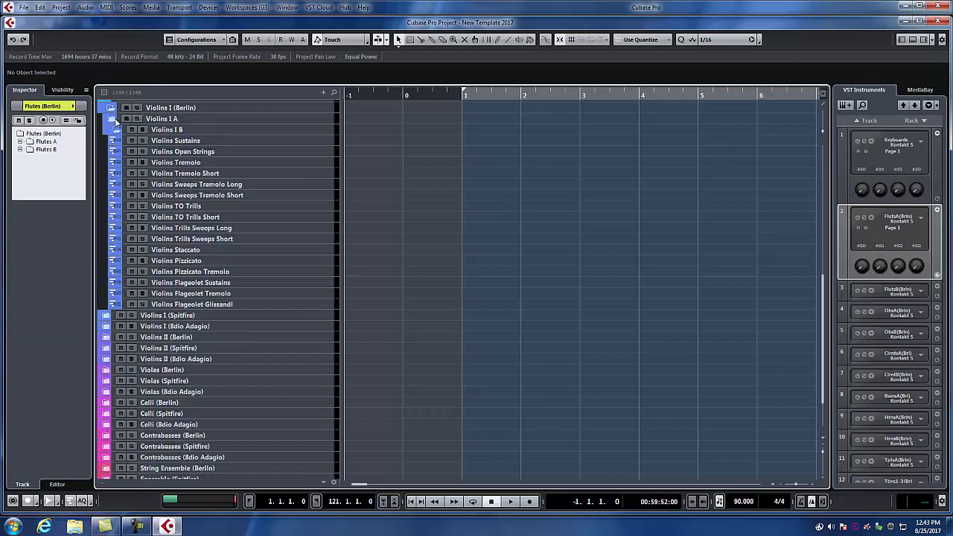
left_click(117, 130)
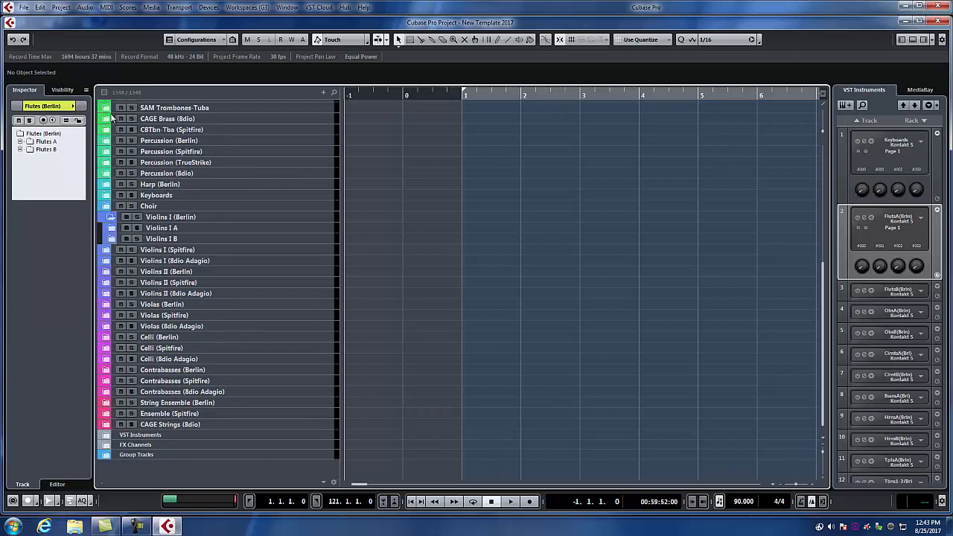
left_click(110, 217)
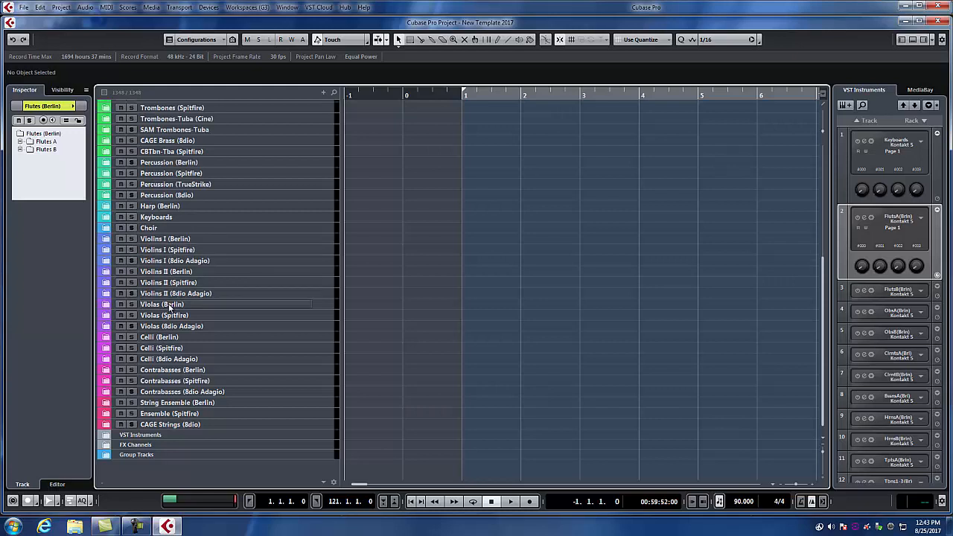
Step: Open the Kontakt instrument of the Celli Longs A track in Celli (Berlin) and hide Kontakt's Outputs section
left_click(106, 337)
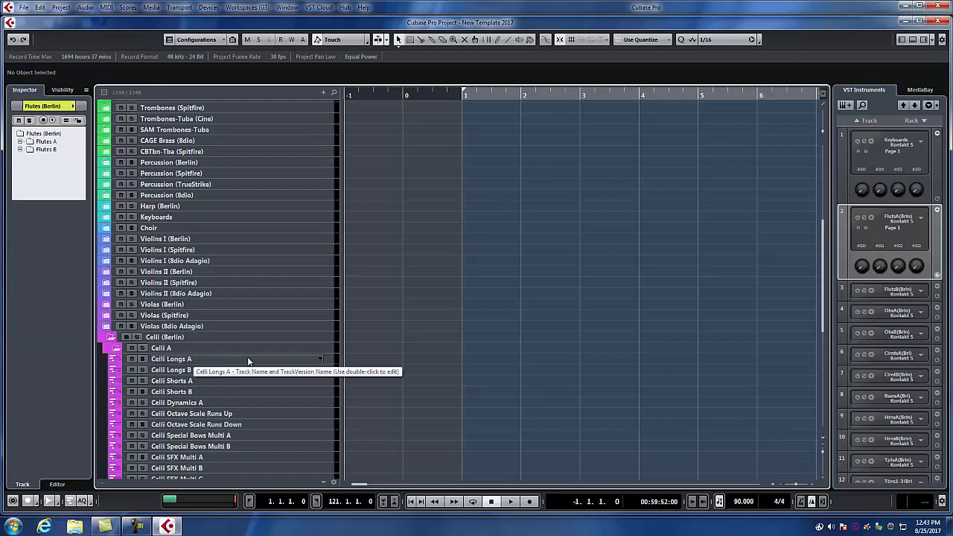
left_click(334, 361)
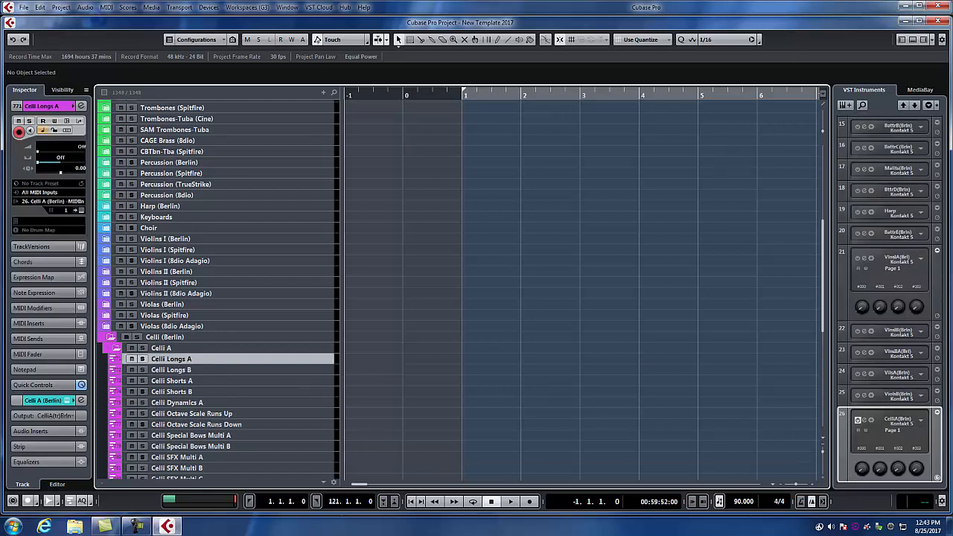
left_click(864, 421)
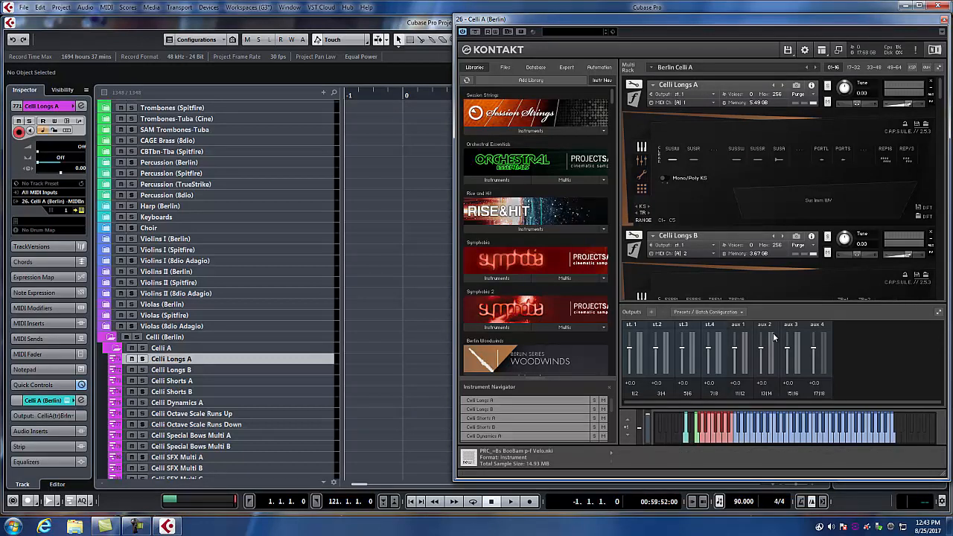
left_click(822, 50)
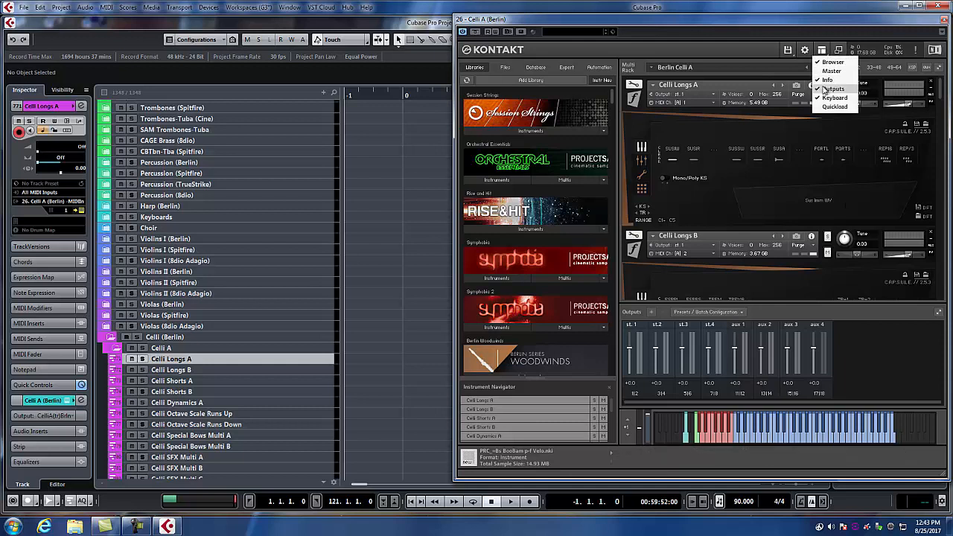
left_click(823, 89)
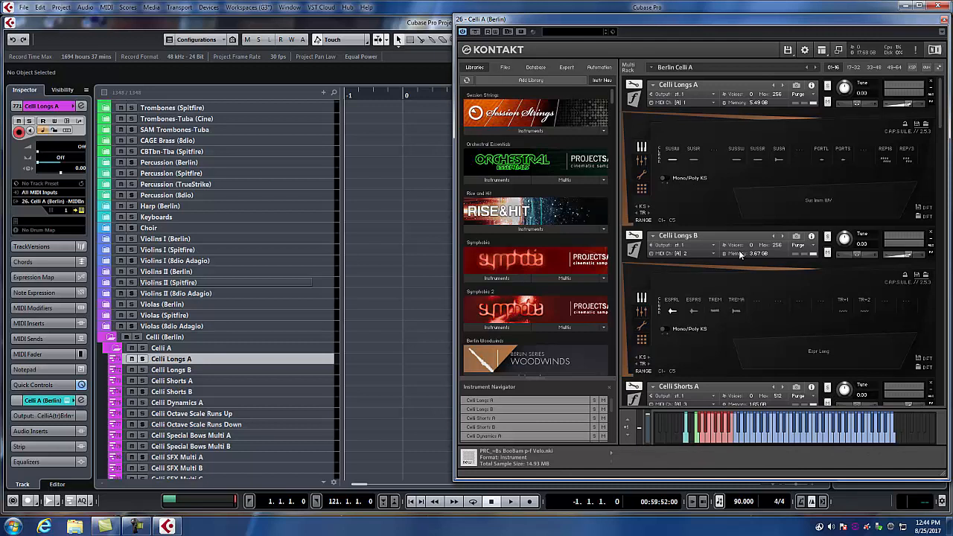
Step: View the microphone mixer page of Celli Longs A and review all instruments in the Berlin Celli A multi
left_click(641, 160)
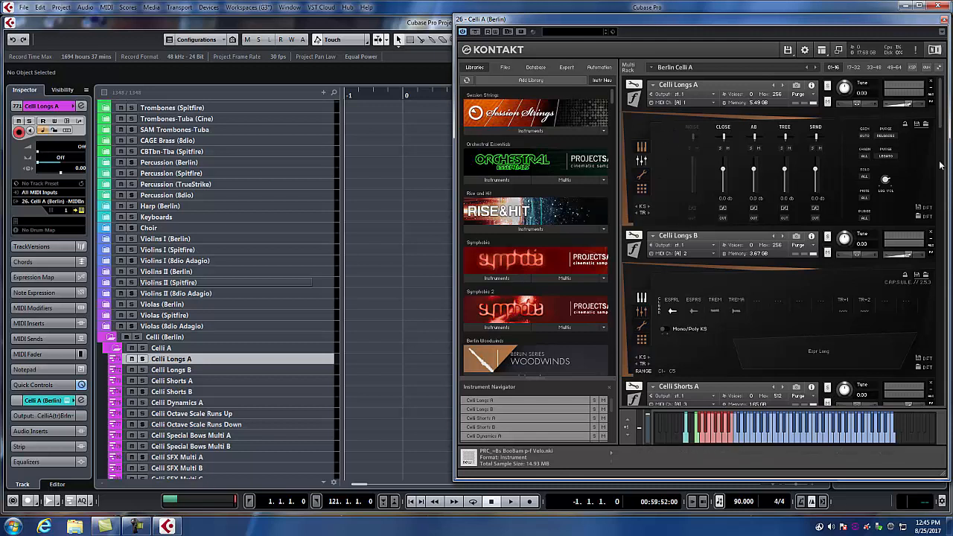
left_click(642, 153)
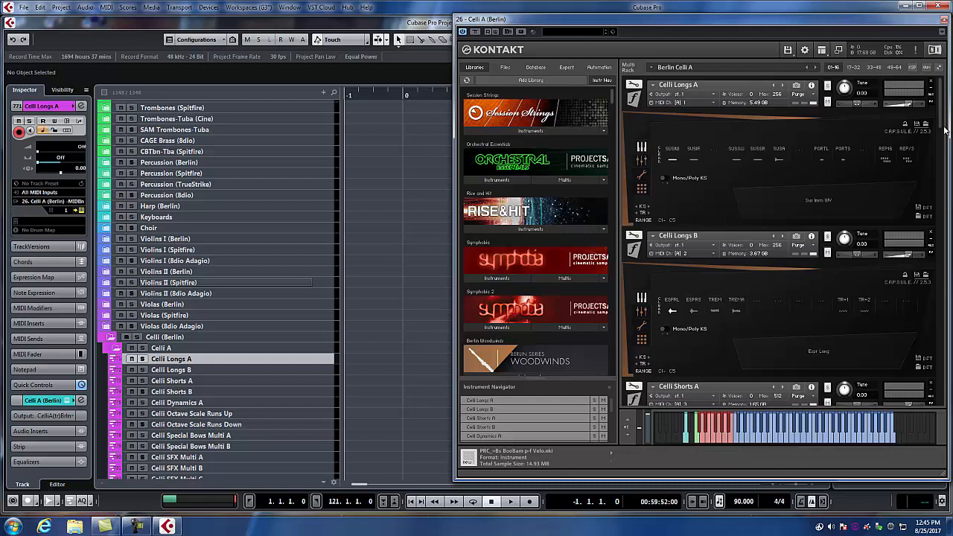
scroll(943, 131, "down", 1)
scroll(943, 131, "down", 10)
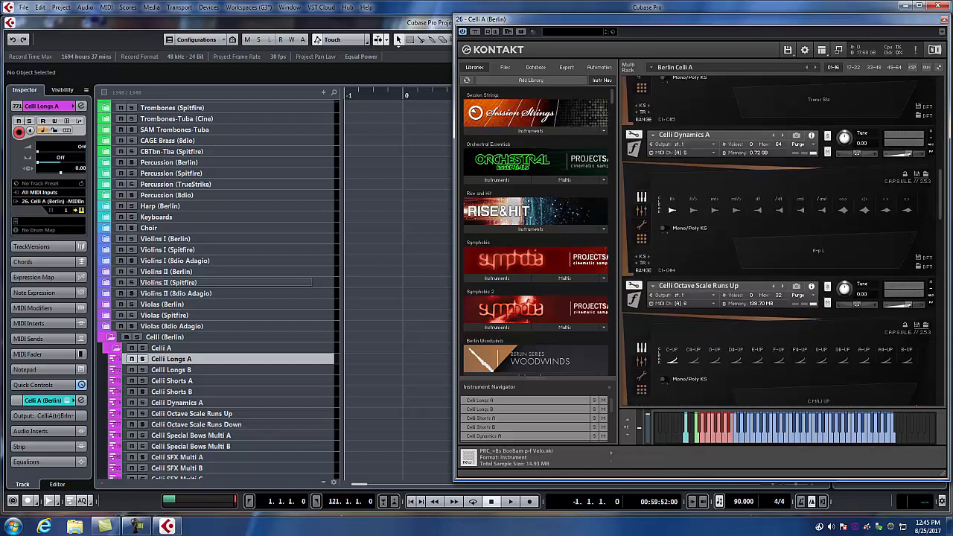
left_click_drag(941, 235, 941, 236)
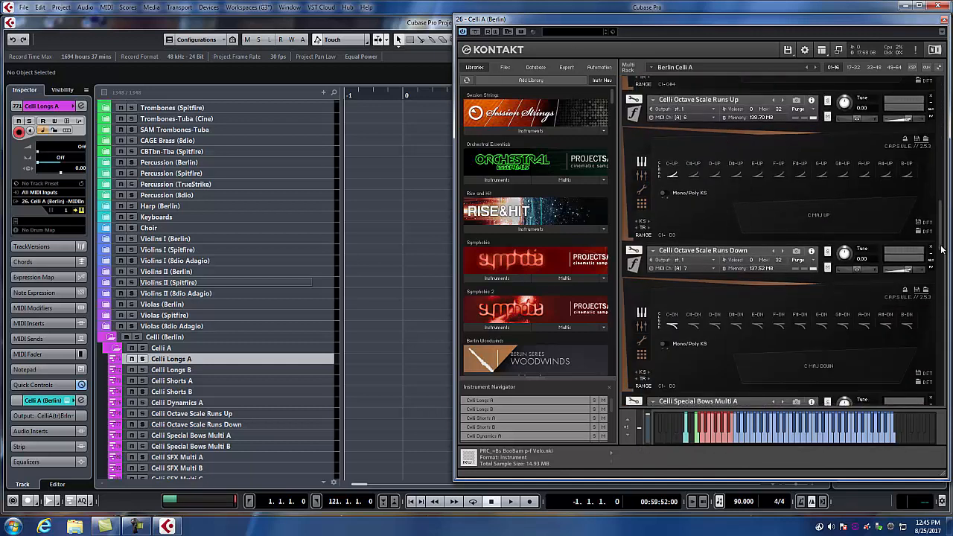
left_click_drag(943, 250, 951, 414)
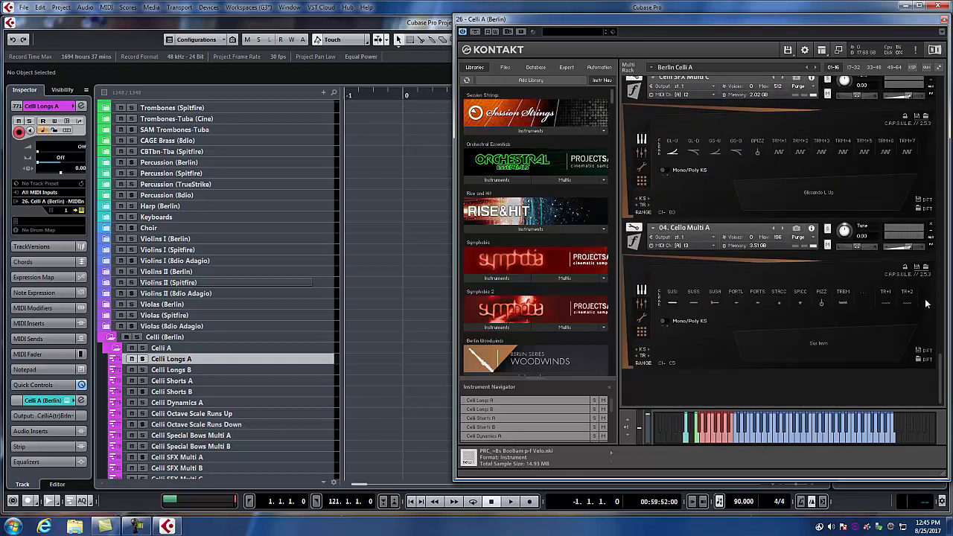
left_click_drag(941, 359, 940, 69)
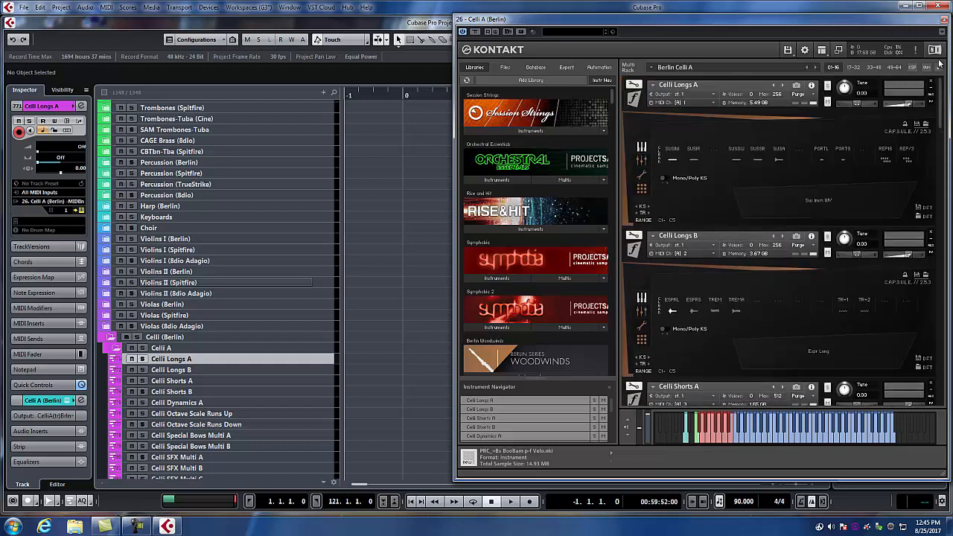
Step: View Kontakt's save options with Celli Longs A selected, dismiss them without saving, and close the Kontakt window
left_click(703, 84)
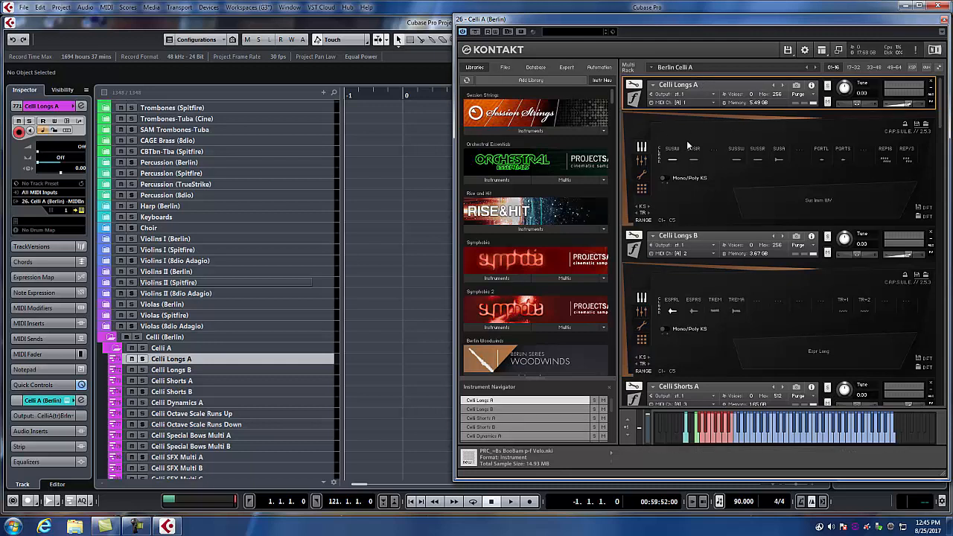
left_click(788, 49)
mouse_move(815, 128)
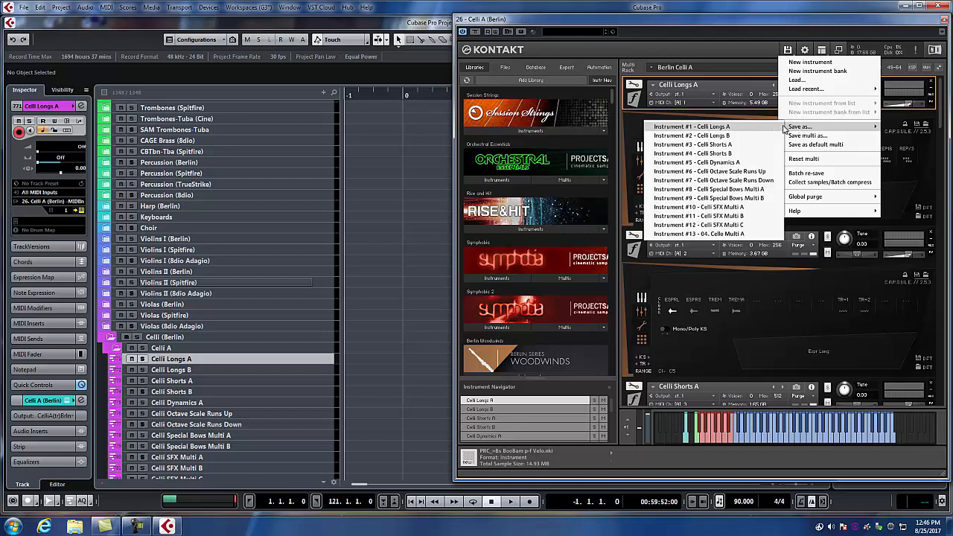
left_click(750, 46)
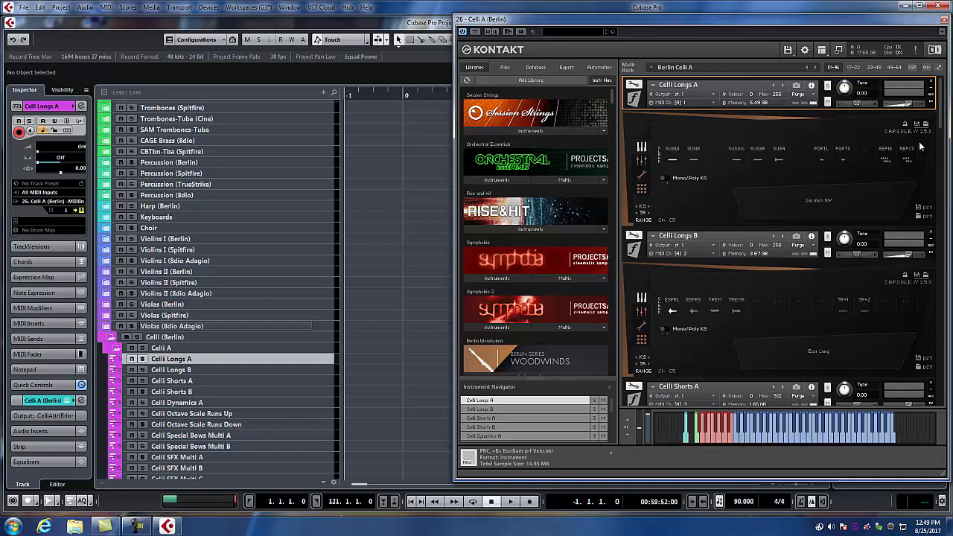
left_click(945, 19)
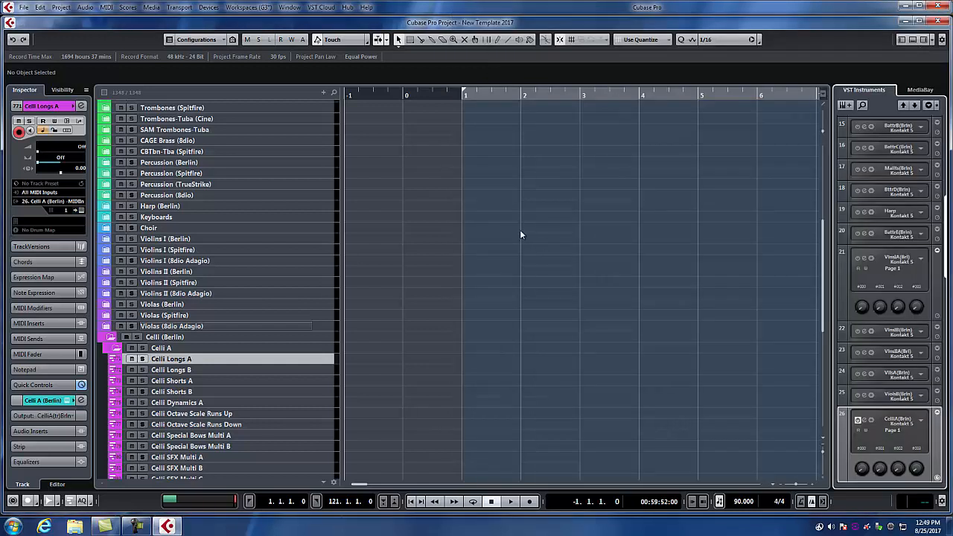